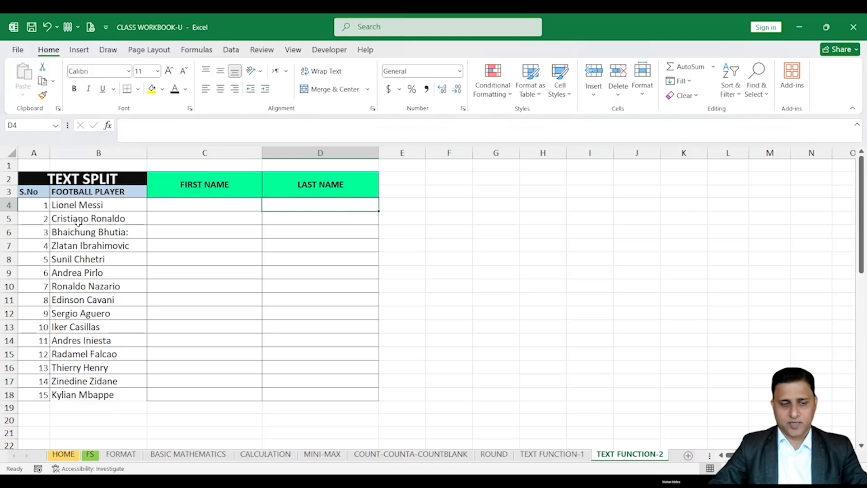
- Copy the first name "Lionel" from the text in B4 into C4 under FIRST NAME
click(81, 221)
double_click(68, 206)
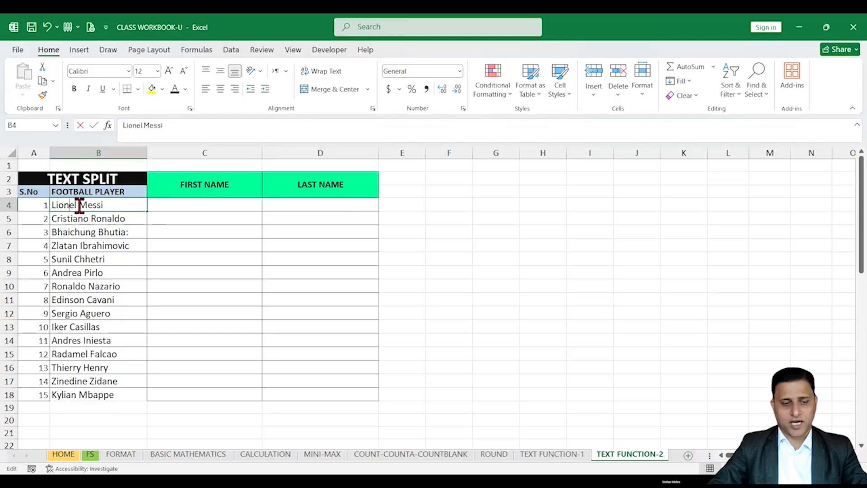
drag(78, 206, 38, 211)
key(ctrl+c)
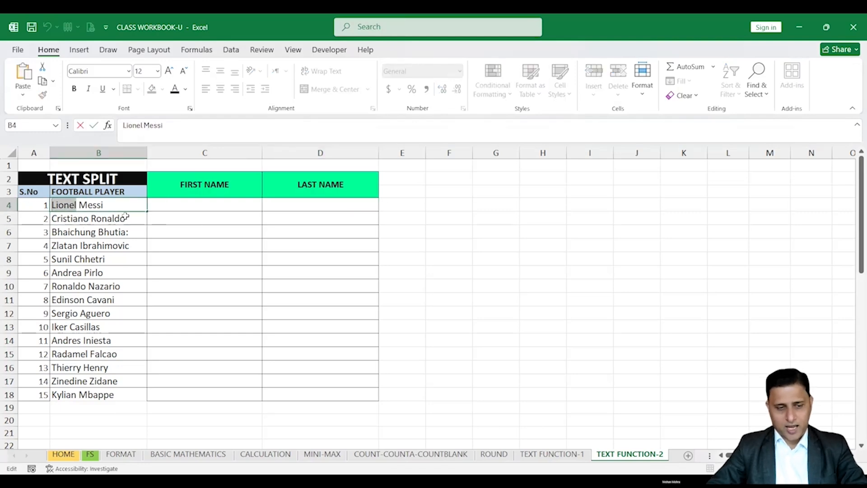
click(173, 207)
key(ctrl+v)
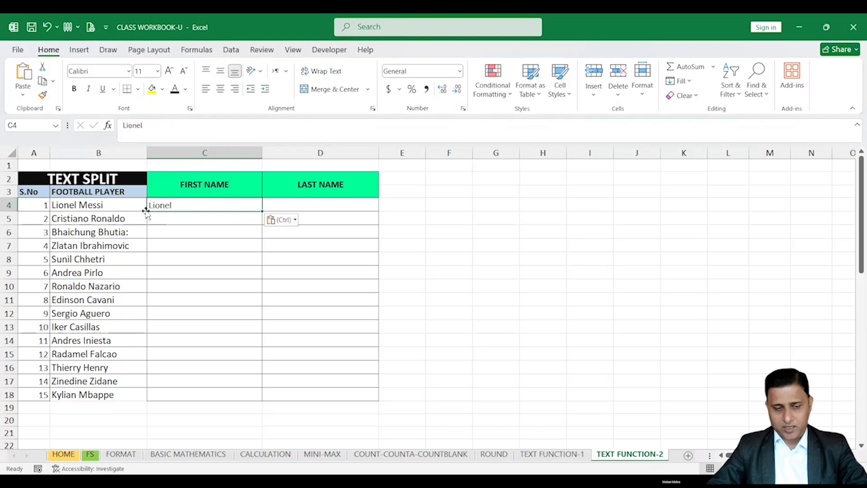
- Copy the last name "Messi" from the text in B4 into D4 under LAST NAME
click(115, 205)
double_click(116, 204)
drag(116, 204, 83, 204)
key(ctrl+c)
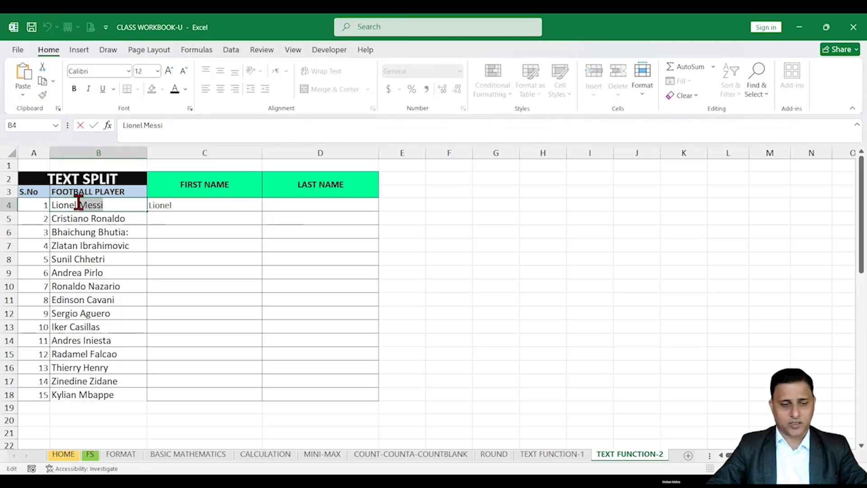
click(301, 205)
key(ctrl+v)
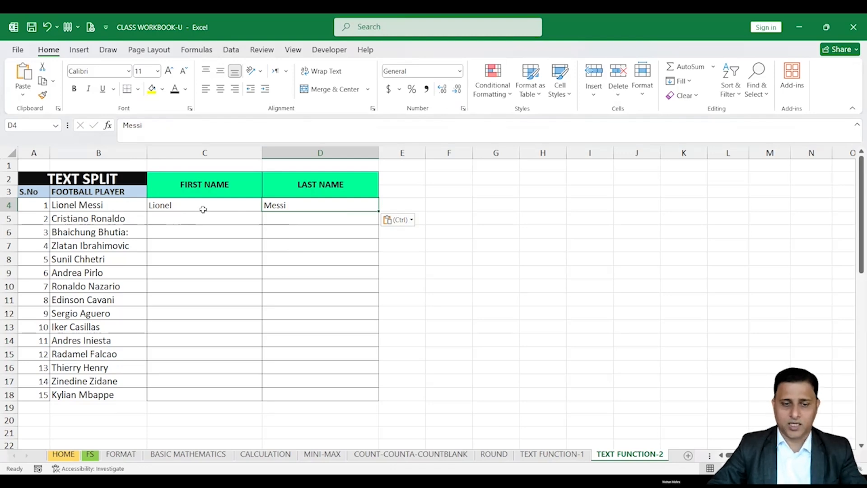
- Clear the manually pasted first and last name from C4:D4
drag(202, 209, 300, 211)
key(Delete)
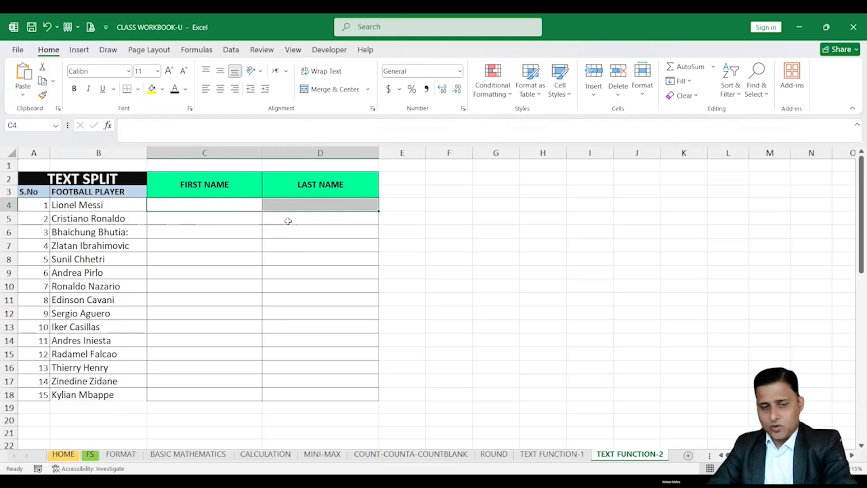
click(246, 273)
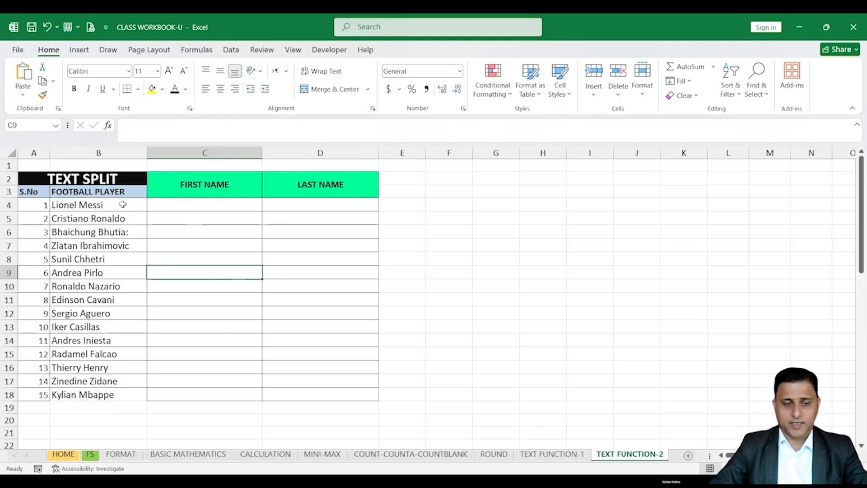
- Start Text to Columns on the football player names in B4:B18 and choose Delimited as the data type
drag(123, 204, 126, 398)
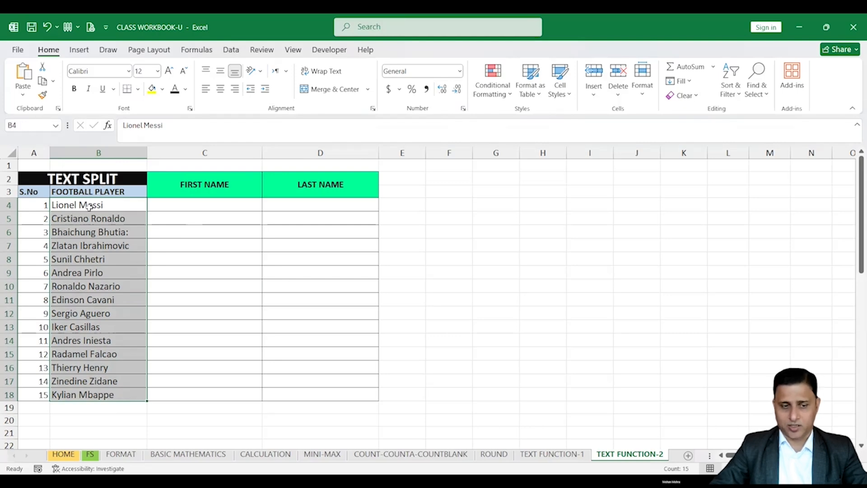
drag(89, 207, 90, 392)
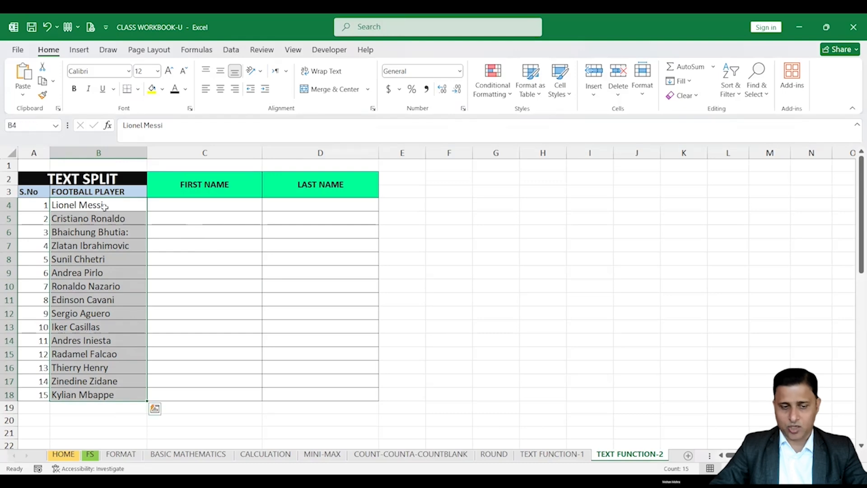
click(104, 207)
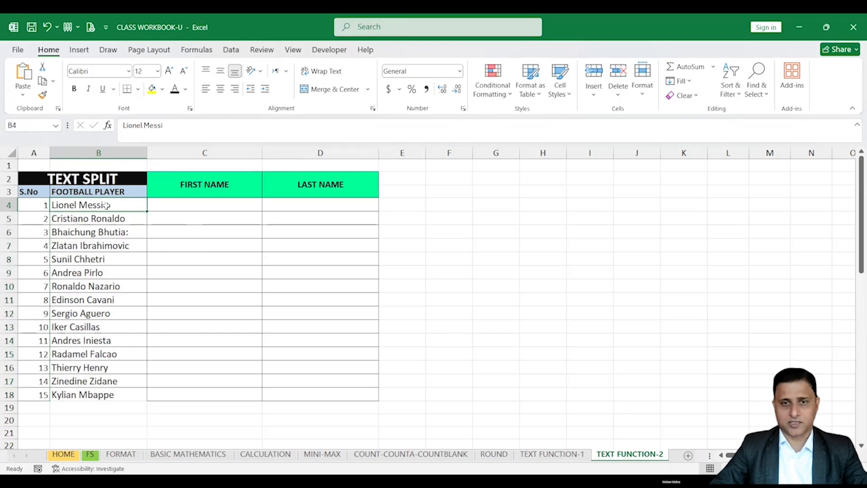
drag(106, 205, 113, 392)
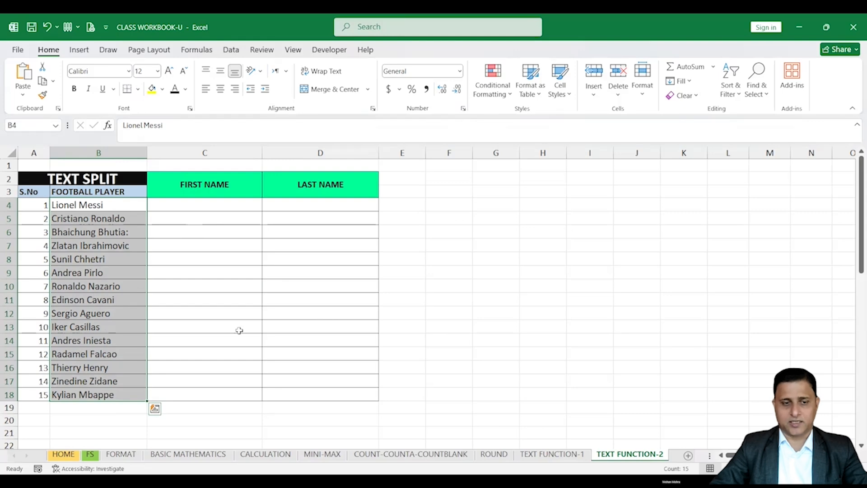
click(230, 50)
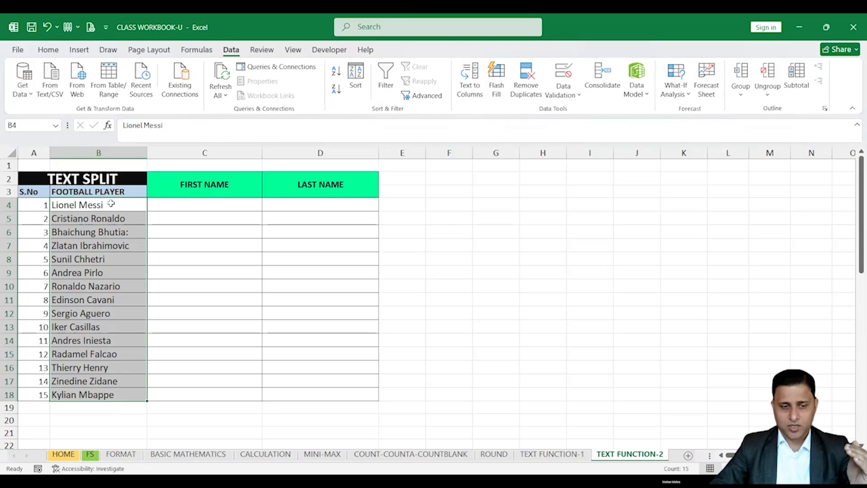
drag(110, 204, 114, 397)
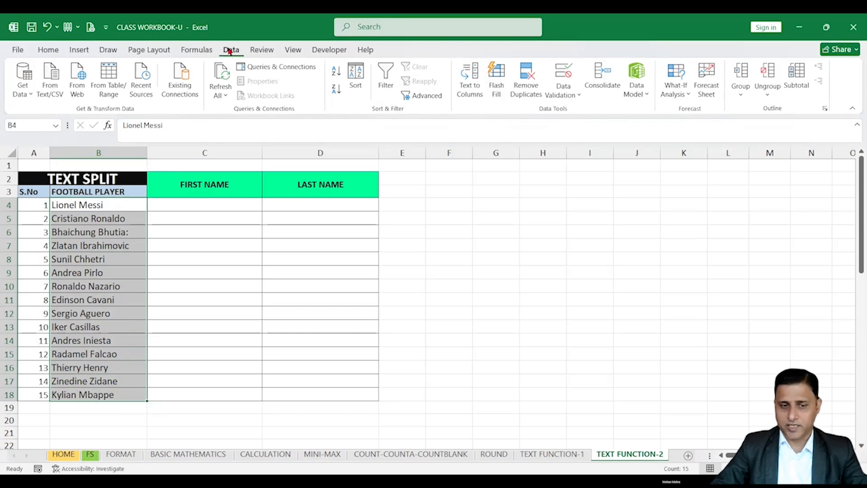
click(59, 51)
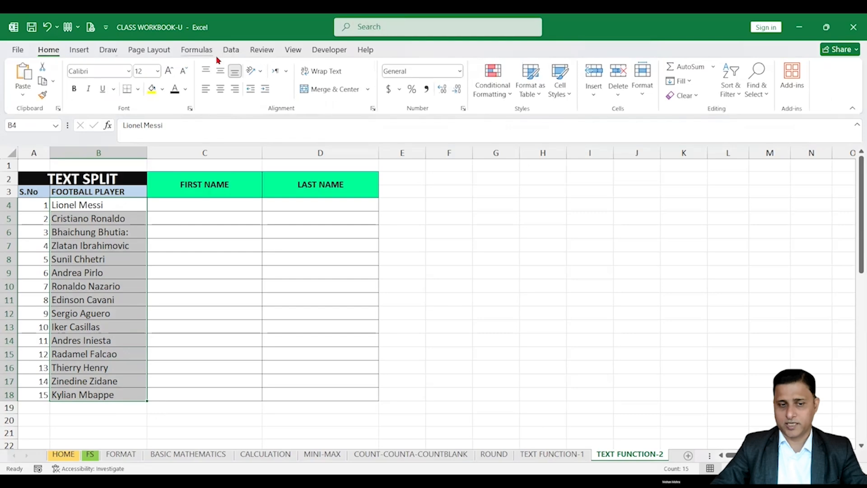
click(232, 51)
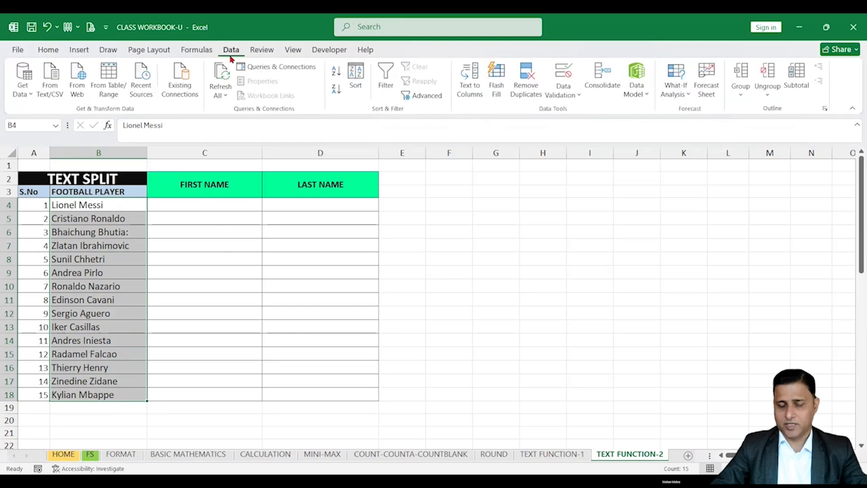
click(473, 82)
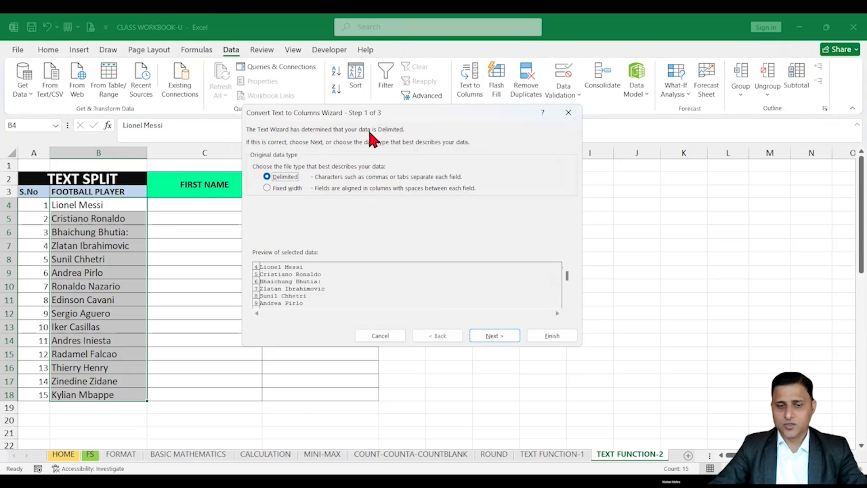
drag(402, 120, 460, 121)
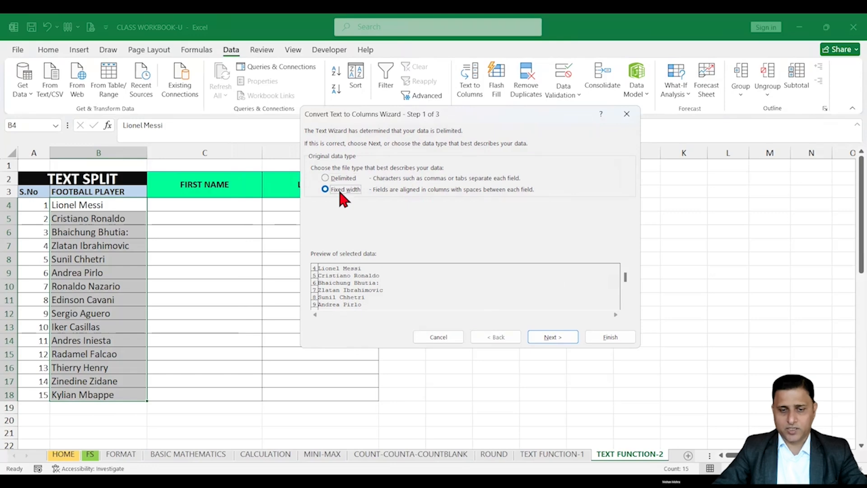
click(340, 190)
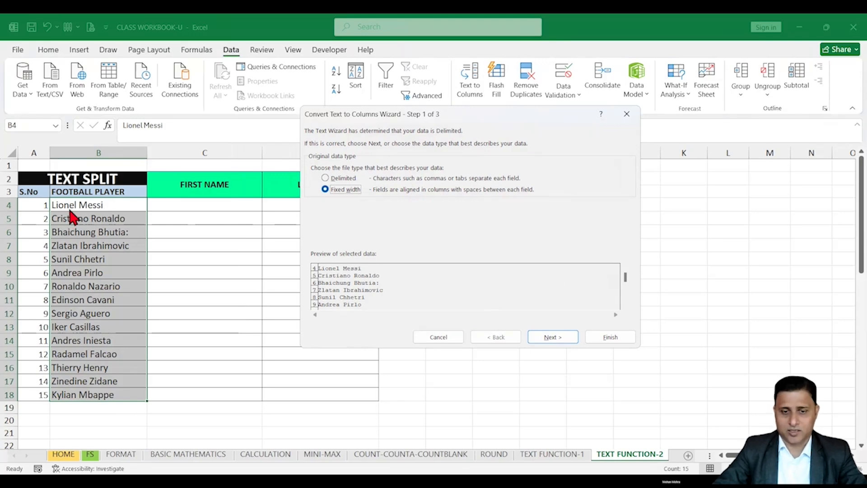
click(334, 179)
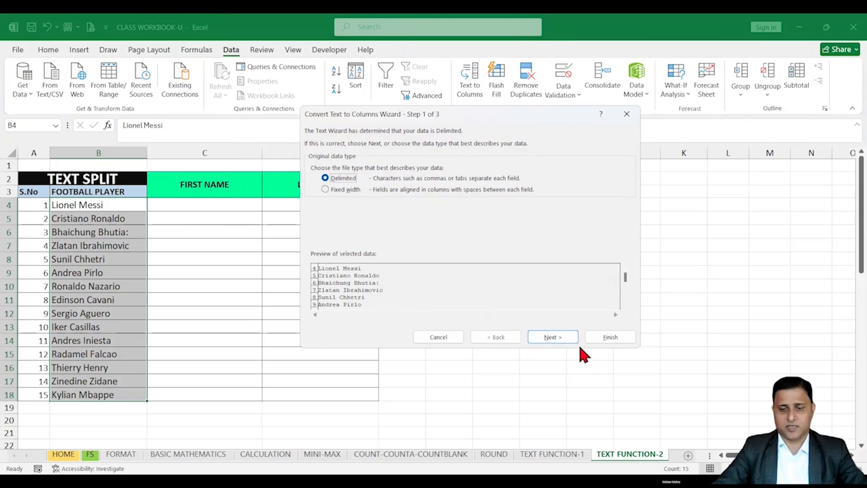
click(554, 337)
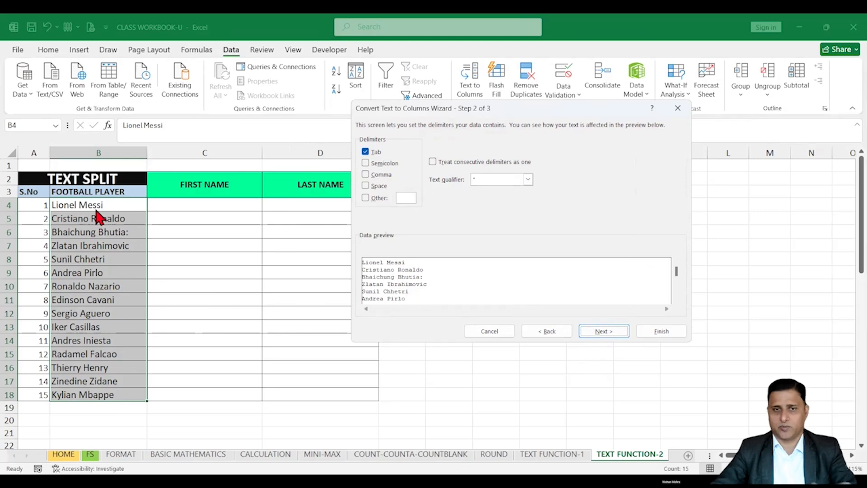
- Add Space as a delimiter alongside Tab and continue to the column data format settings
click(365, 185)
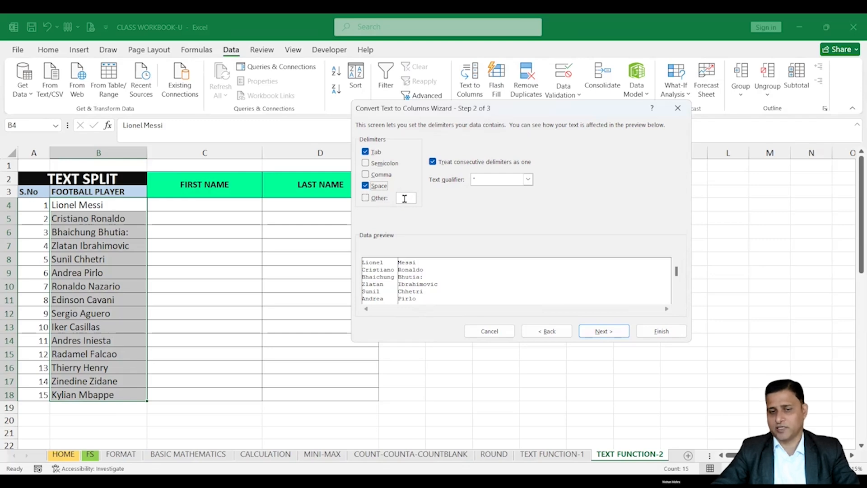
click(405, 198)
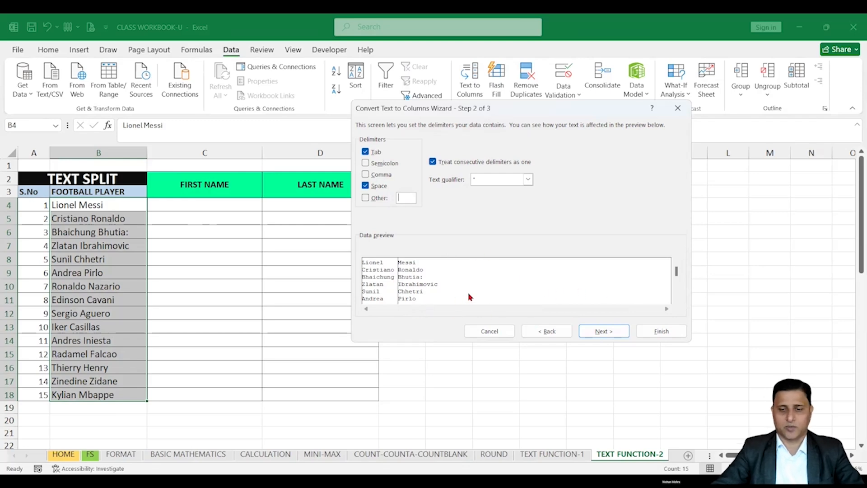
click(615, 333)
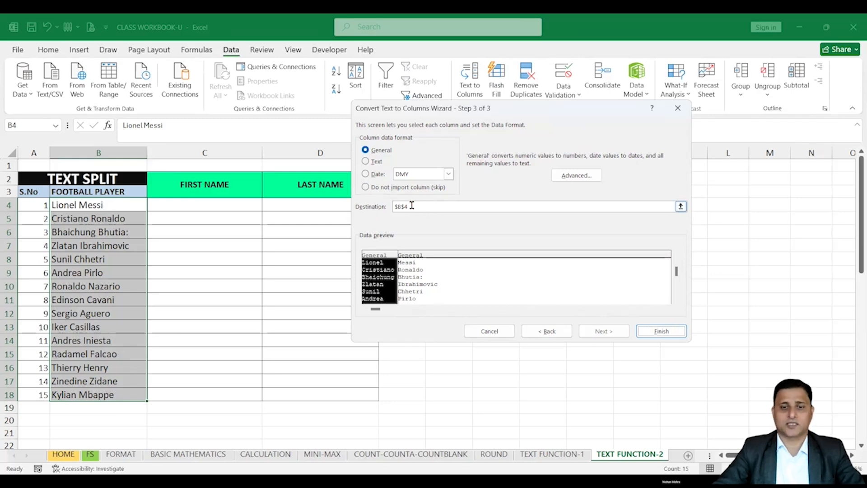
- Set the destination of the split to cell C4 and finish the conversion, agreeing to replace the existing data
drag(416, 206, 365, 208)
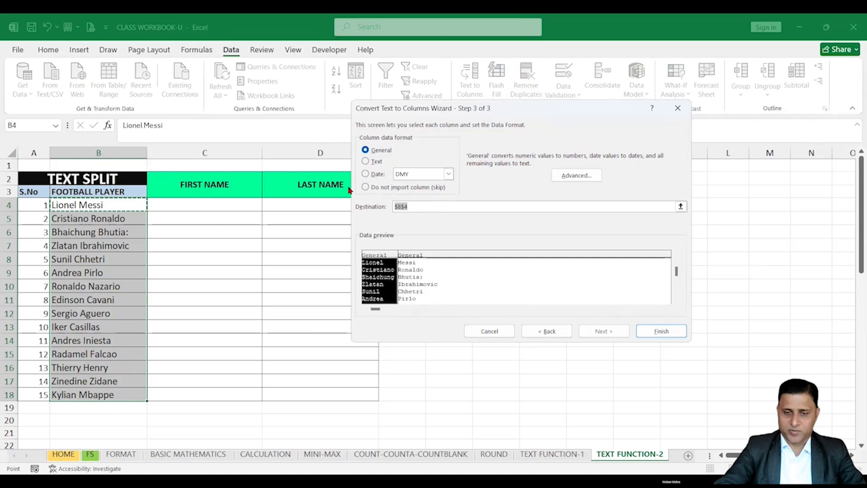
key(BackSpace)
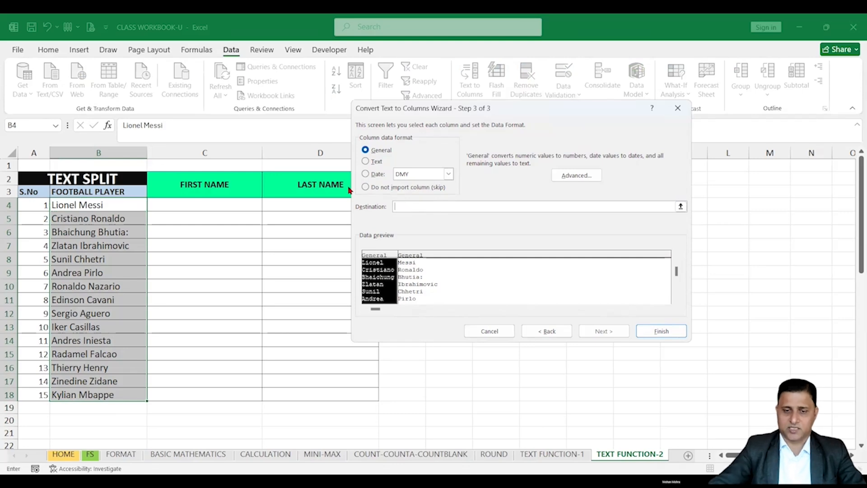
click(206, 205)
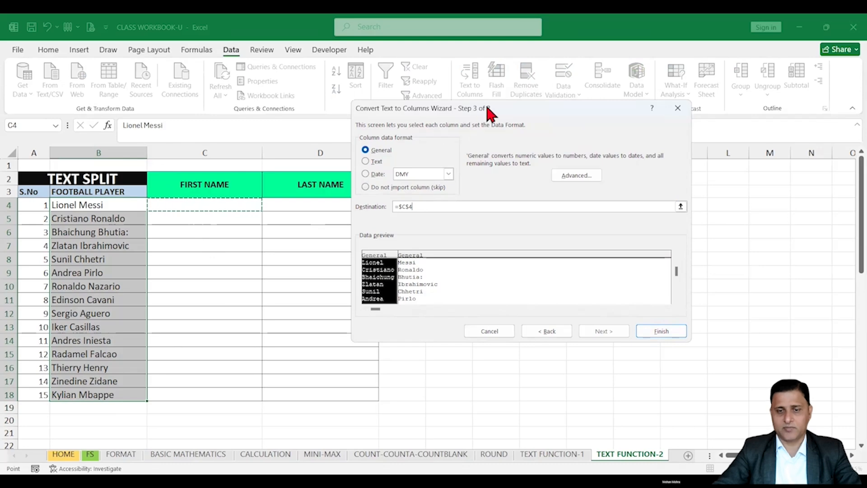
drag(496, 112, 589, 112)
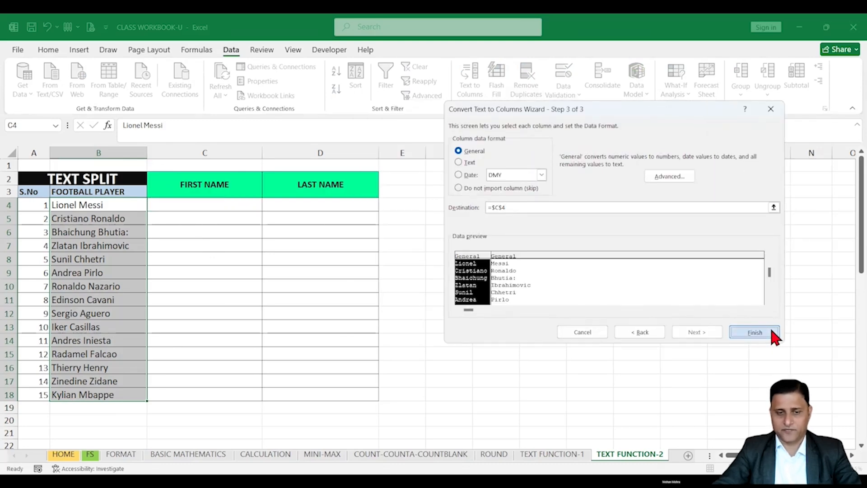
click(773, 335)
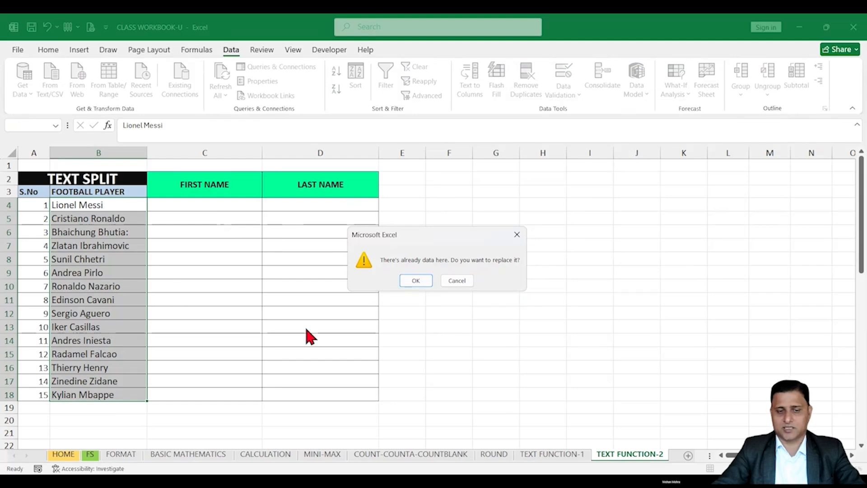
click(415, 280)
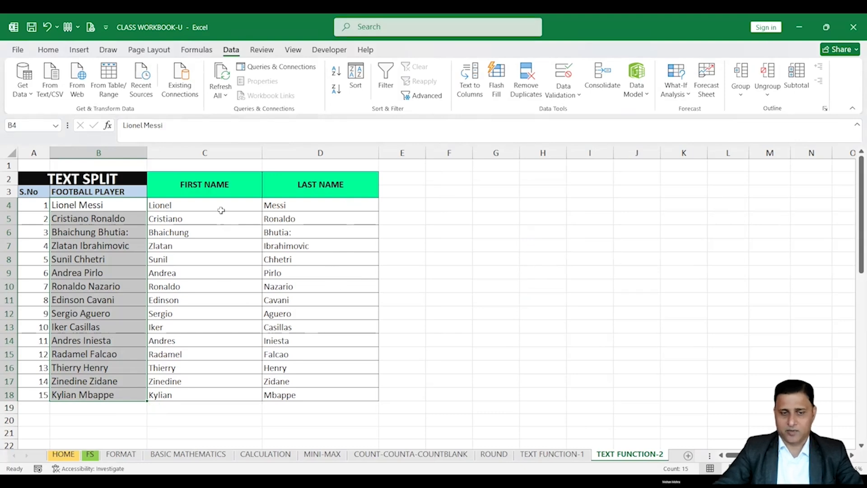
- Clear the split first and last names from C4:D18
drag(216, 211, 329, 393)
key(Delete)
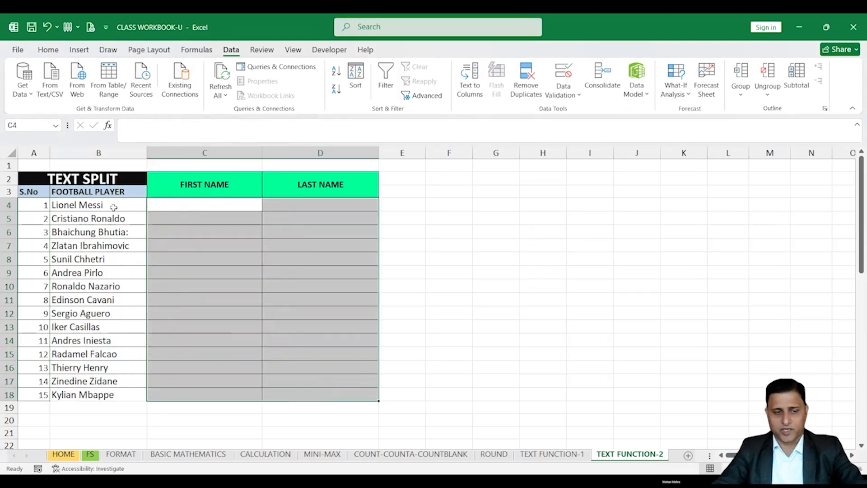
- Start Text to Columns on the names in B4:B18 as Delimited with Tab and Space delimiters, and continue to the column data format settings
drag(116, 209, 119, 391)
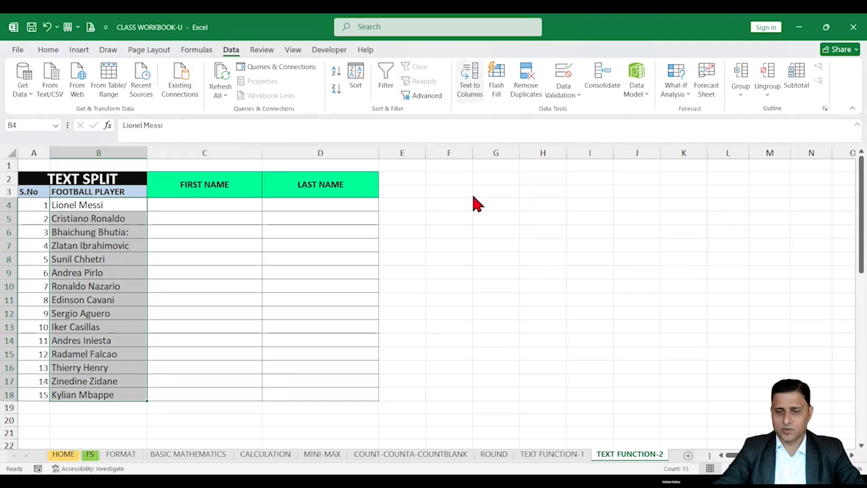
click(683, 334)
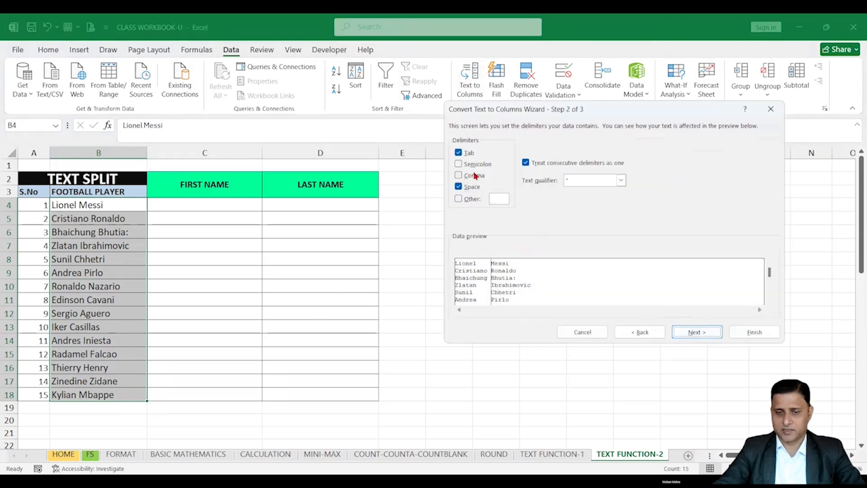
click(469, 188)
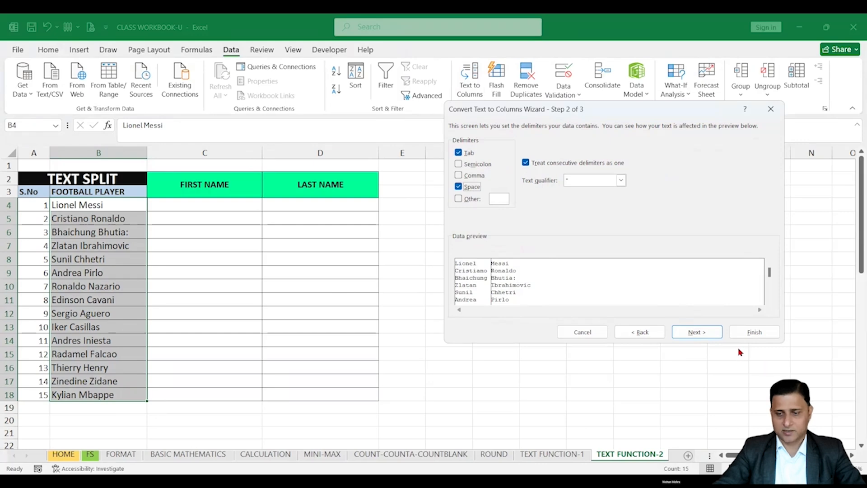
click(697, 332)
- Set the destination of the split to cell C4 and finish the conversion
drag(515, 210, 460, 204)
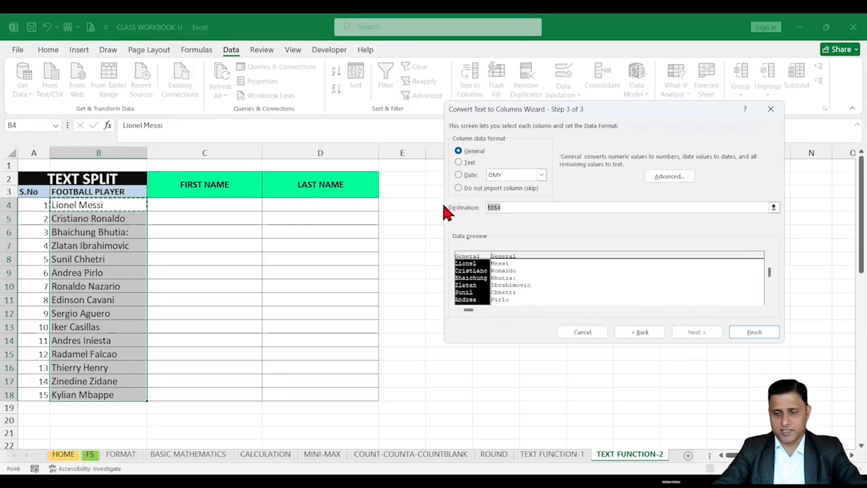
key(BackSpace)
click(248, 207)
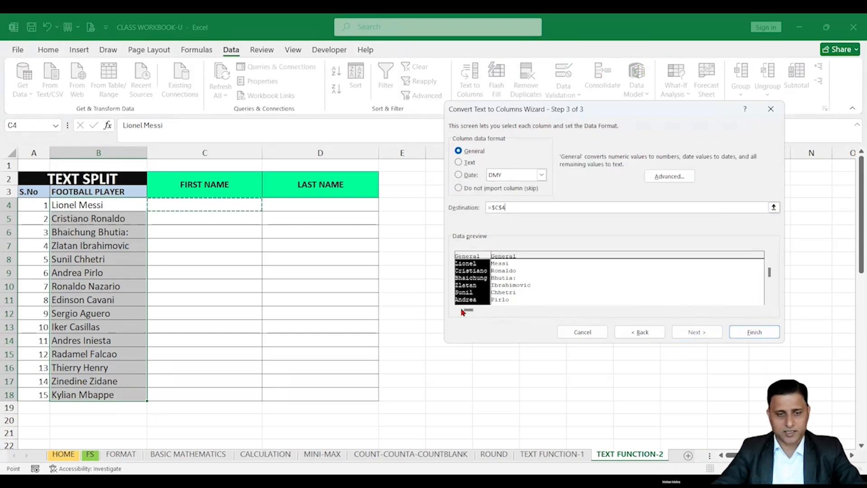
click(754, 333)
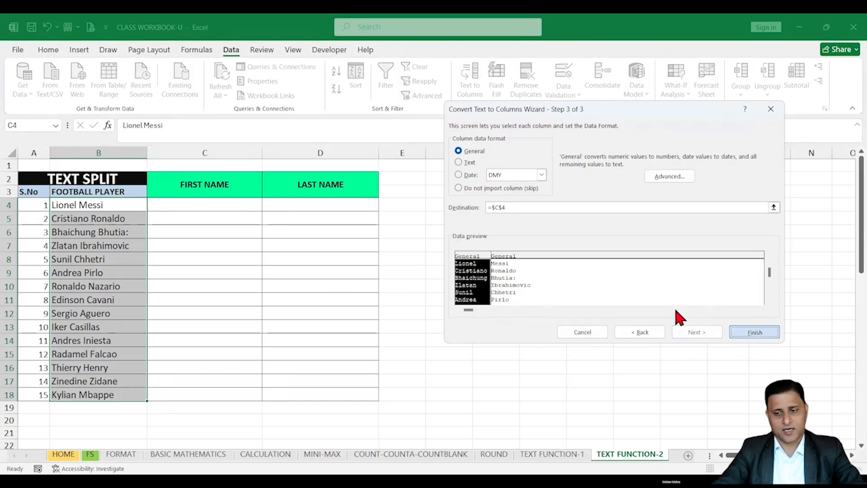
click(416, 280)
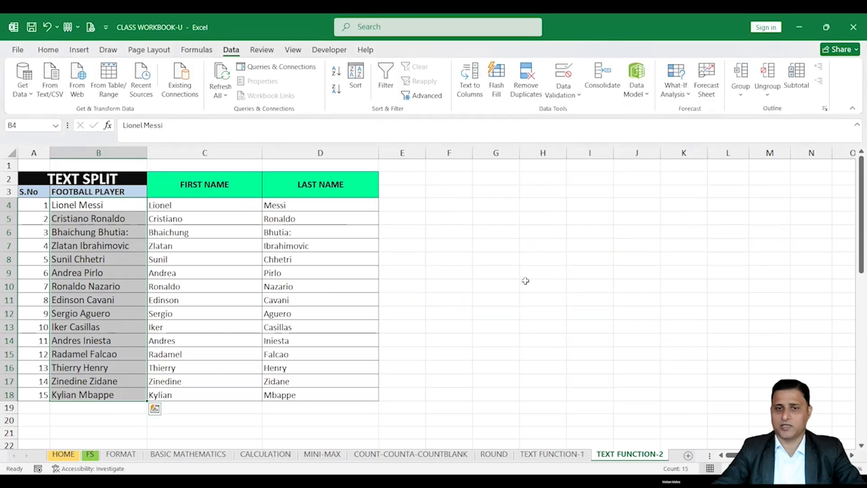
click(510, 271)
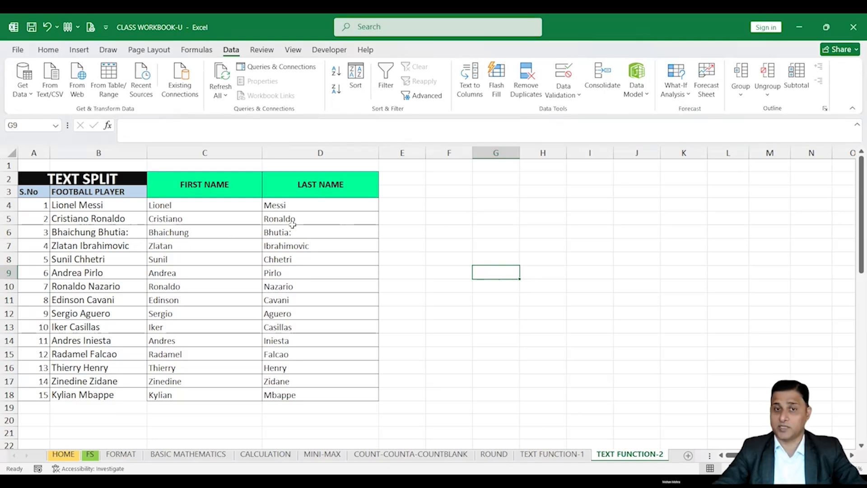
click(421, 208)
click(451, 206)
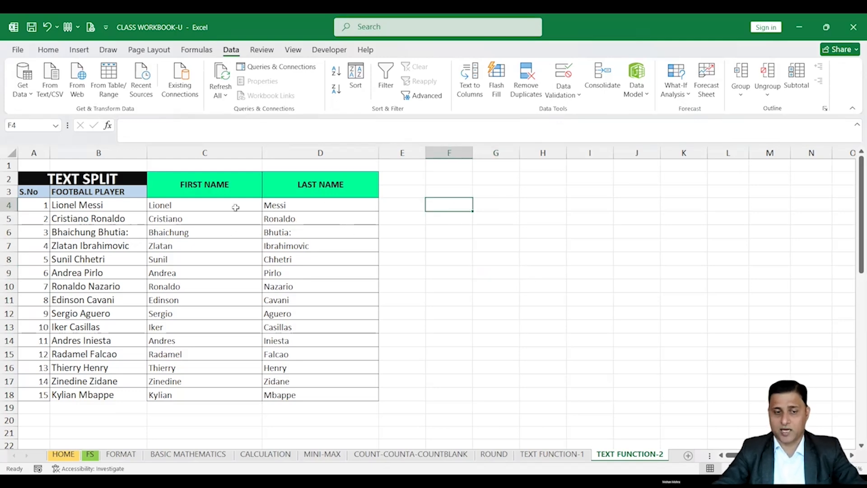
click(399, 210)
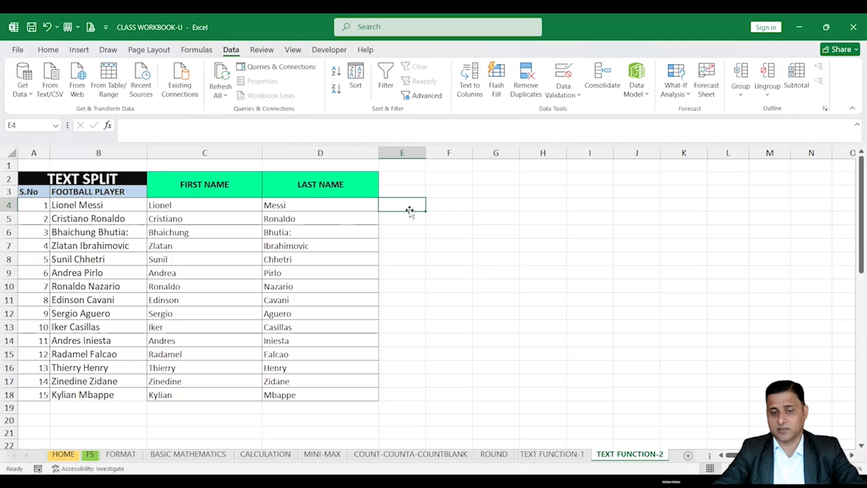
click(457, 208)
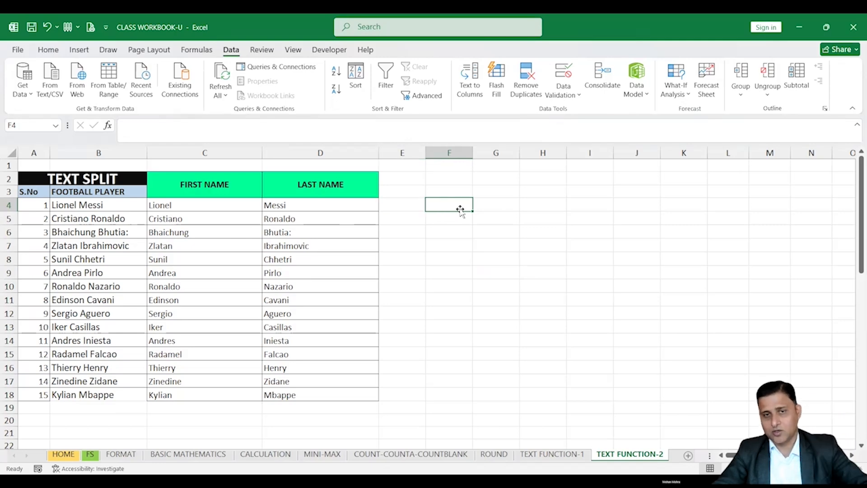
click(504, 206)
click(544, 205)
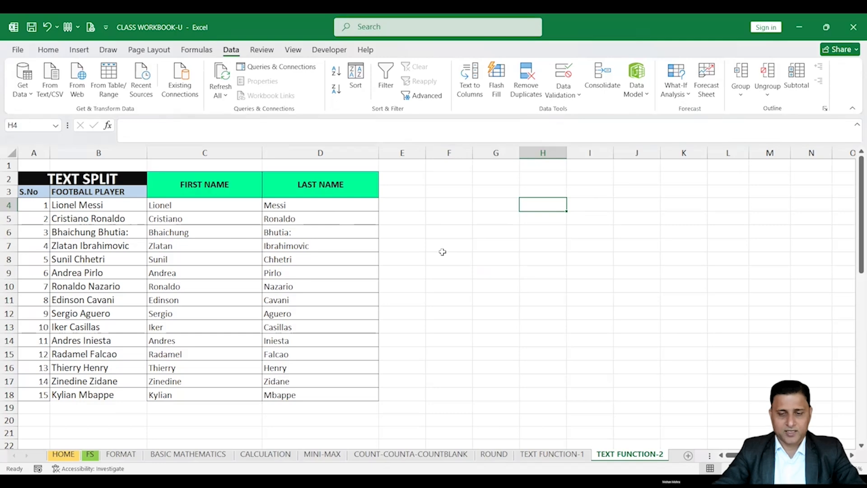
- Fill the header row B29:K29 of the Most runs table with yellow
scroll(442, 251, down, 10)
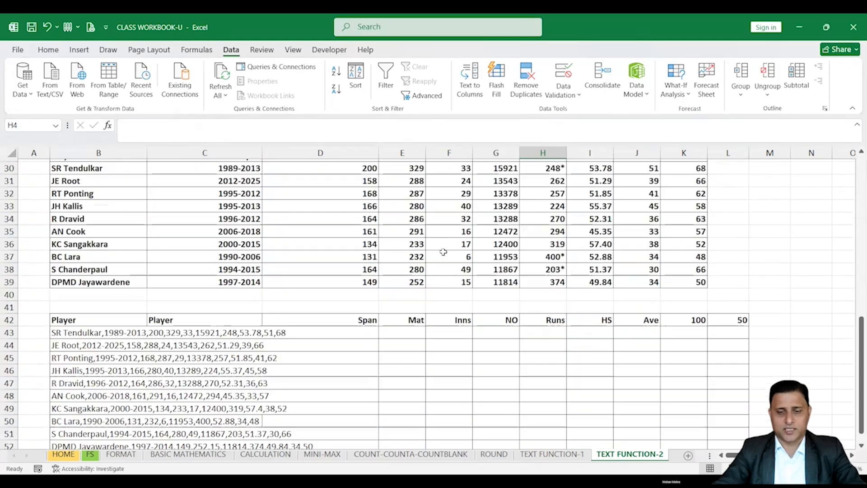
scroll(831, 298, up, 2)
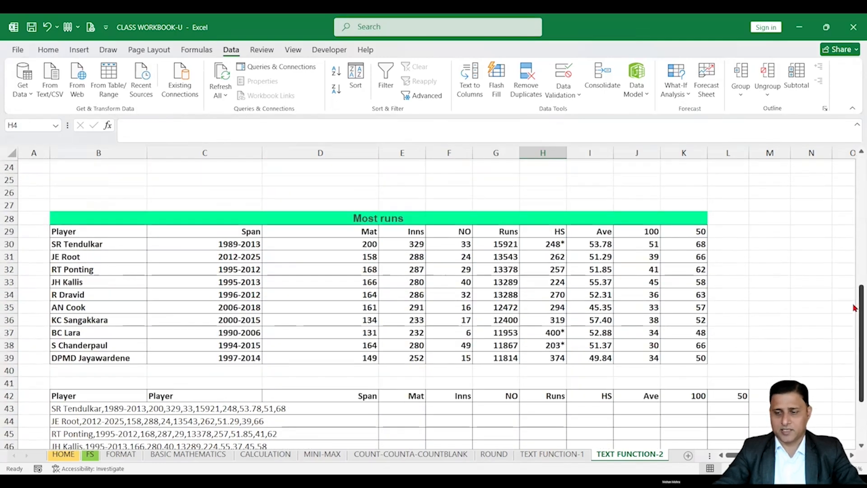
drag(855, 306, 855, 320)
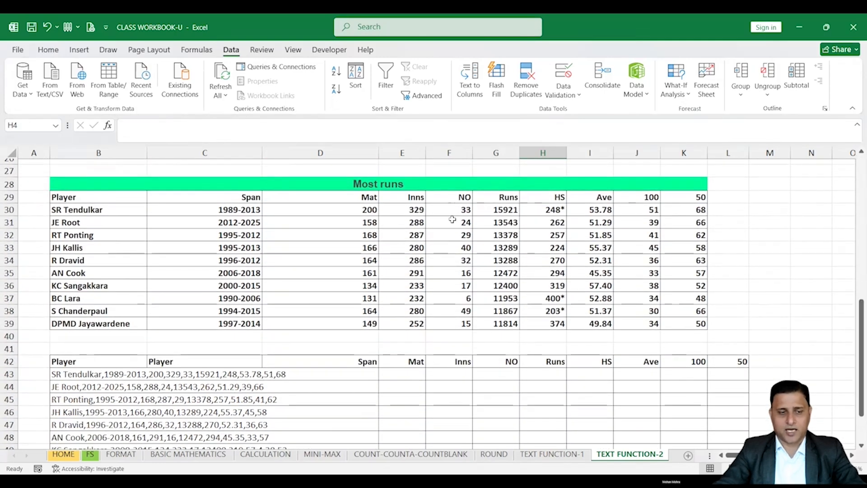
click(124, 201)
drag(122, 200, 691, 199)
click(47, 50)
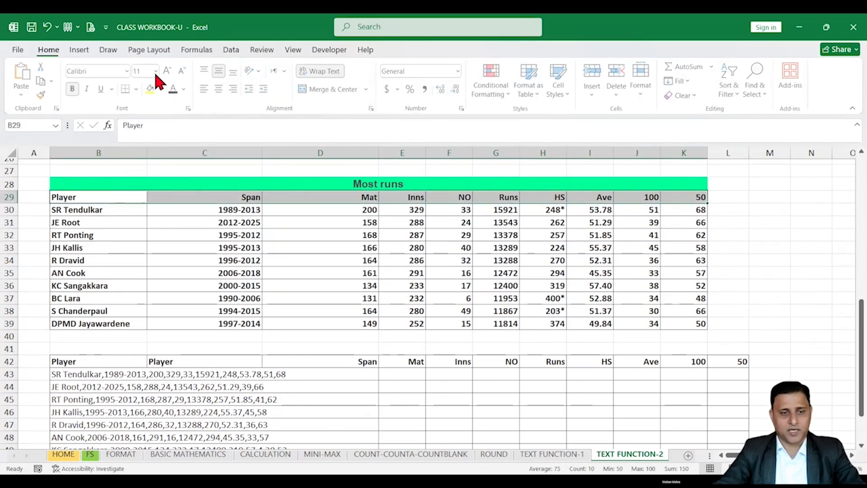
click(152, 89)
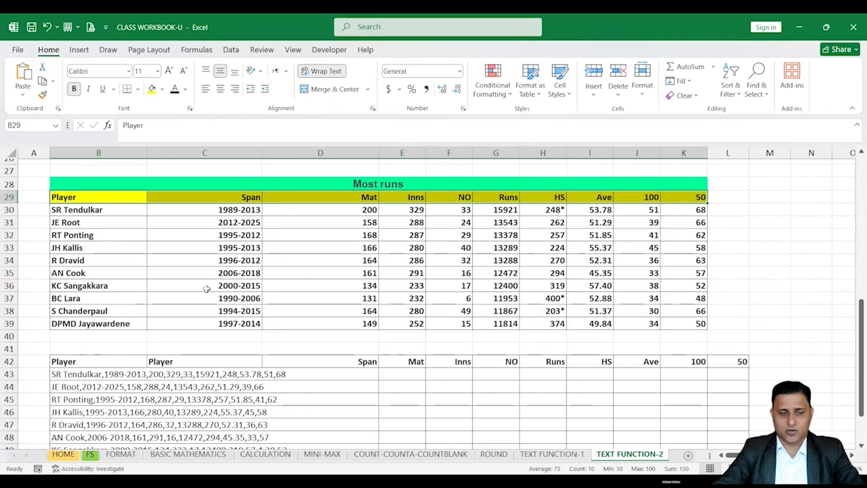
- Examine the Span, Mat and Player columns and the data rows of the Most runs table
drag(243, 209, 243, 330)
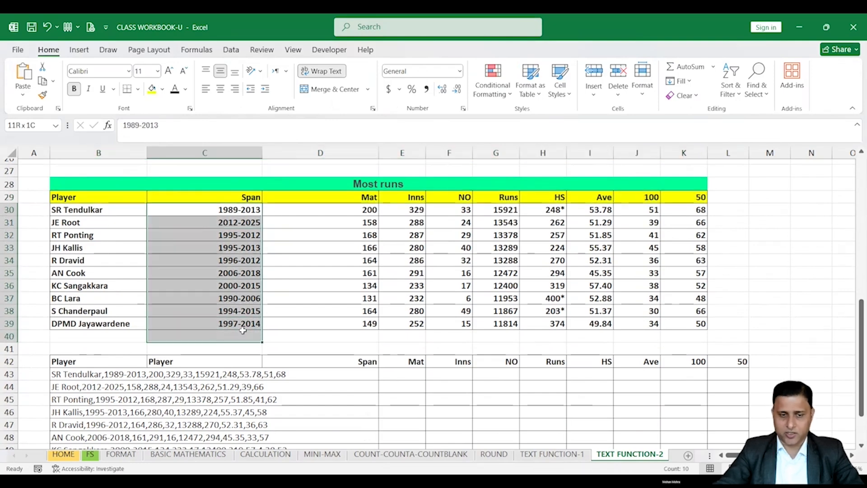
click(345, 211)
key(ctrl+shift+Down)
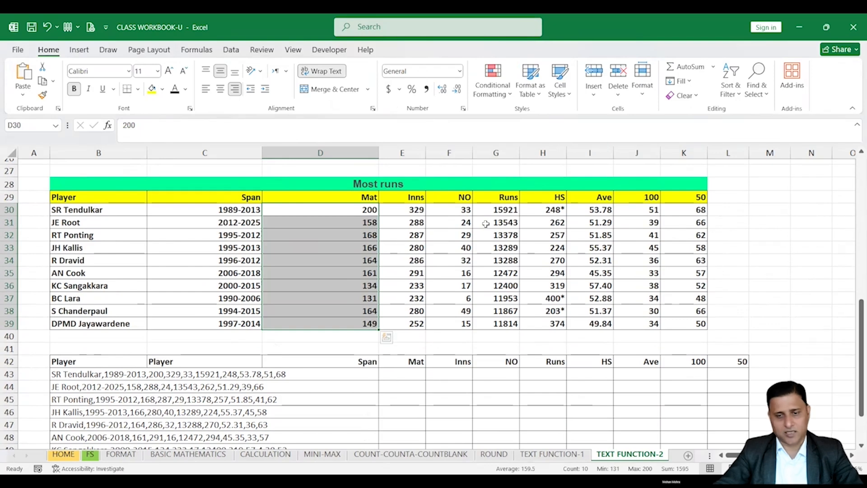
click(630, 286)
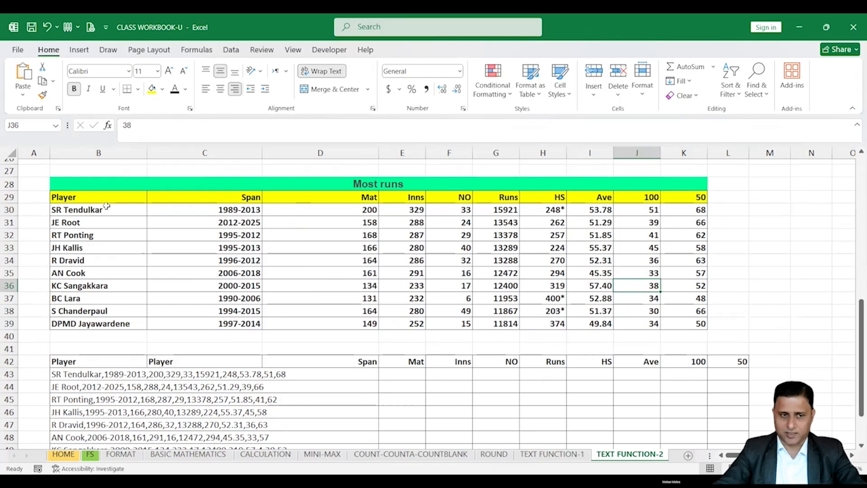
drag(107, 206, 113, 325)
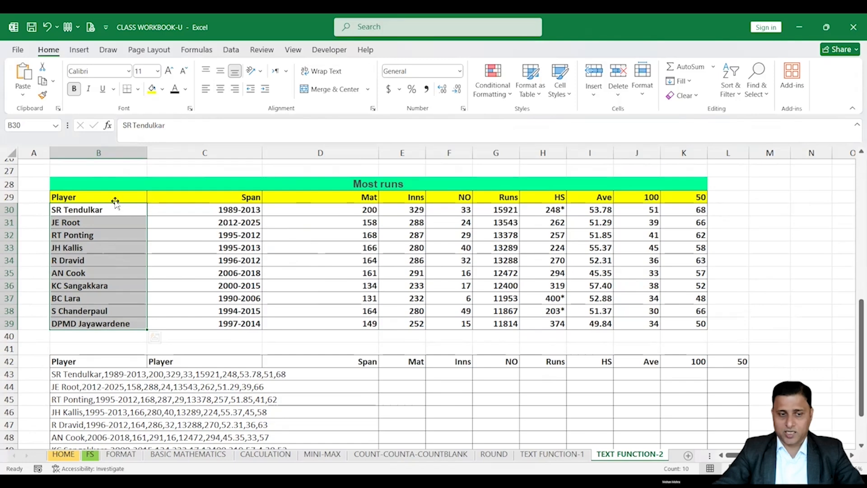
drag(114, 208, 678, 311)
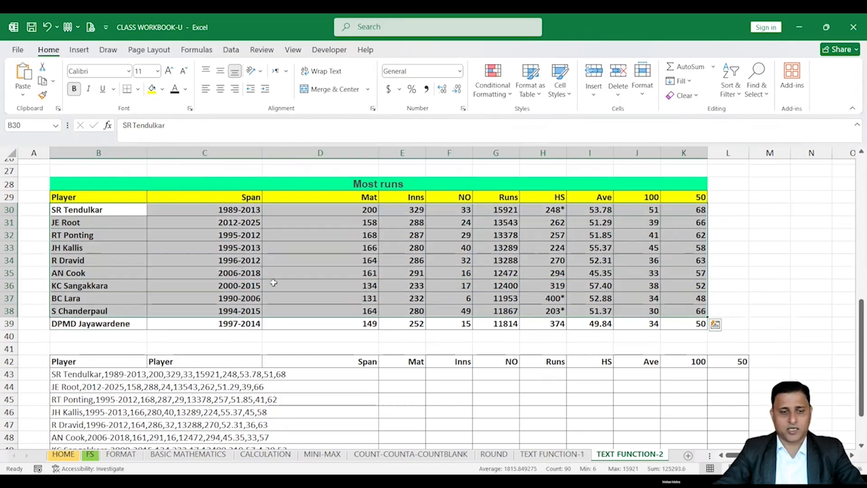
- Widen column B so the comma-separated player records in B43:B52 fit inside it
scroll(71, 251, down, 3)
drag(73, 249, 682, 349)
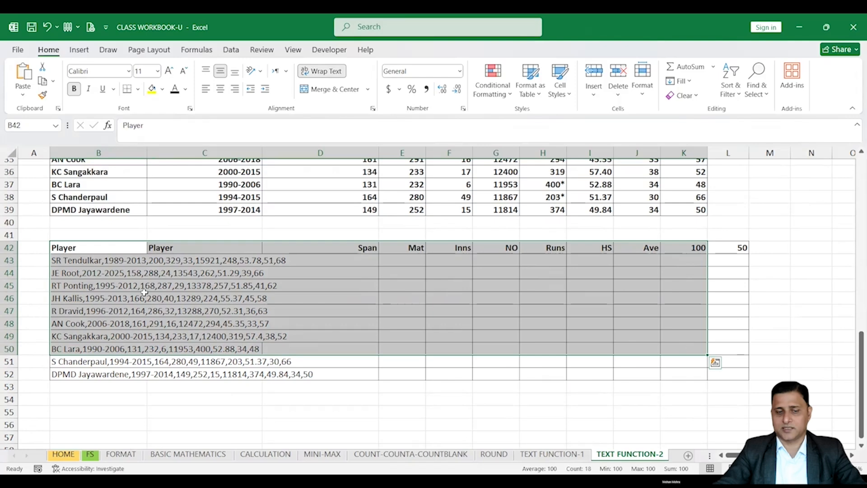
click(88, 261)
drag(147, 153, 375, 153)
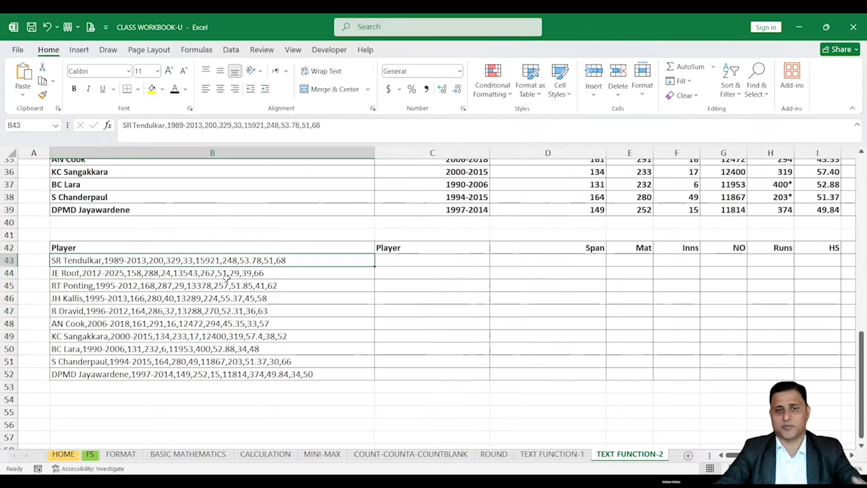
- Compare the comma-separated records in B43:B52 with the Most runs table and the Player, Span and Mat headings in row 42
scroll(226, 278, up, 5)
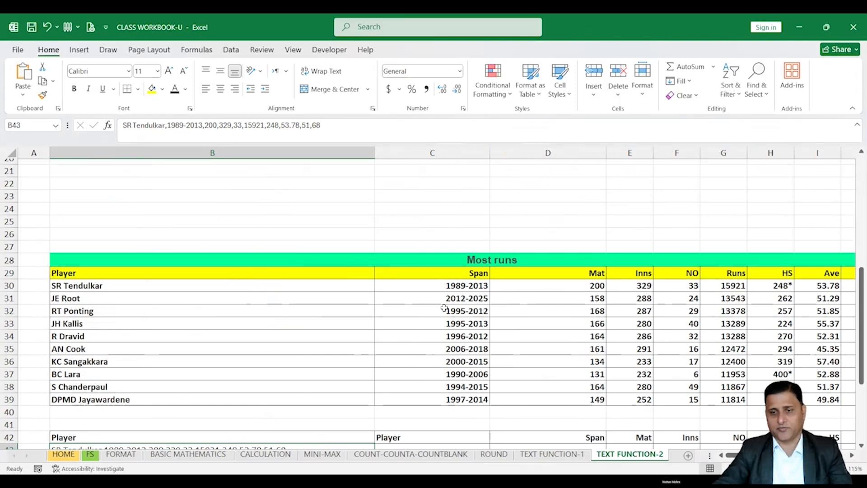
scroll(434, 310, down, 1)
scroll(434, 310, down, 5)
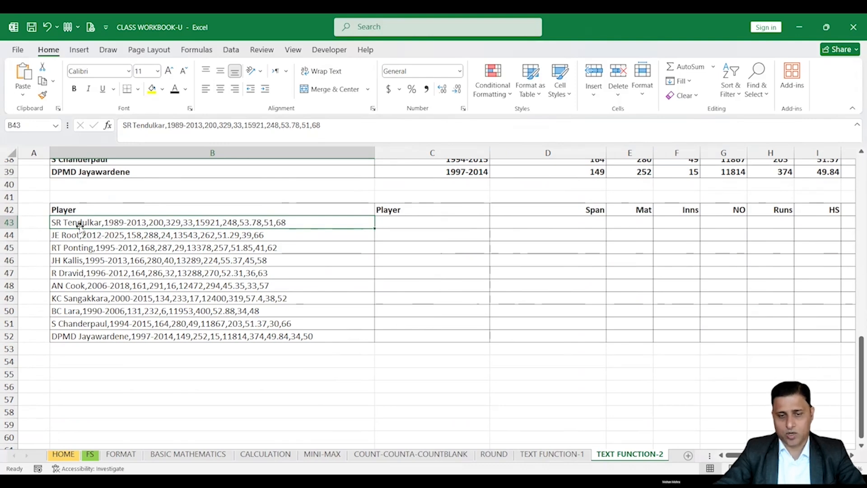
click(386, 222)
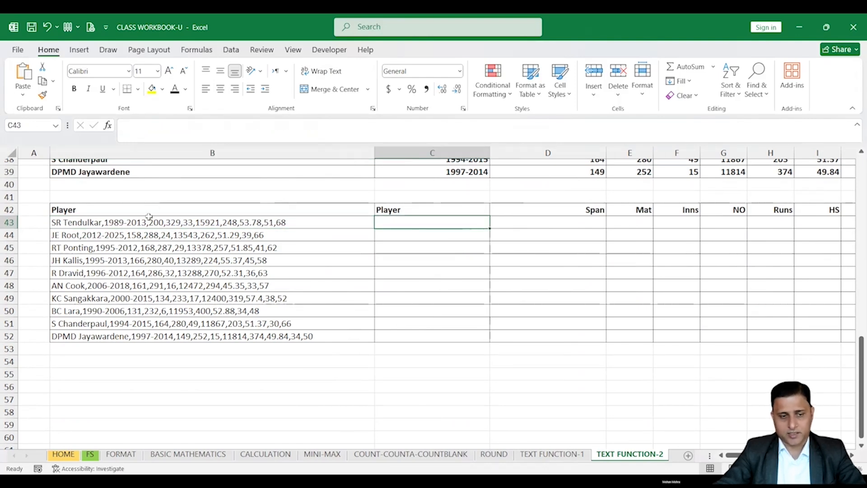
click(566, 224)
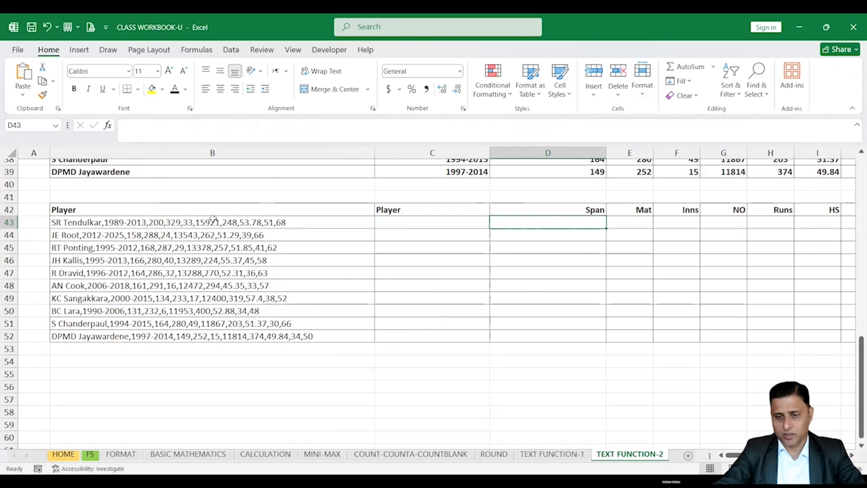
click(636, 226)
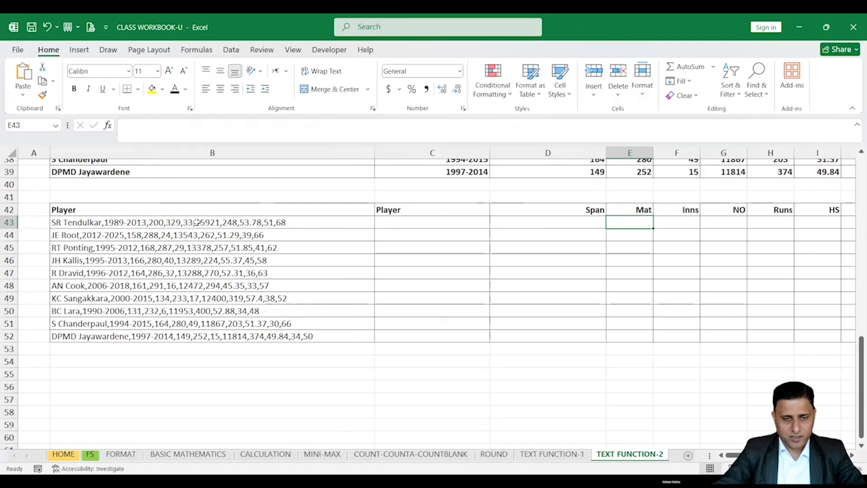
drag(197, 222, 163, 336)
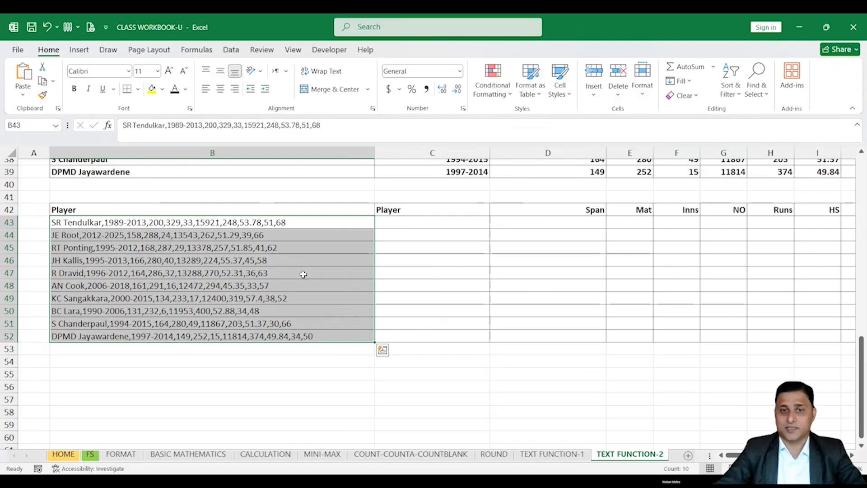
click(325, 219)
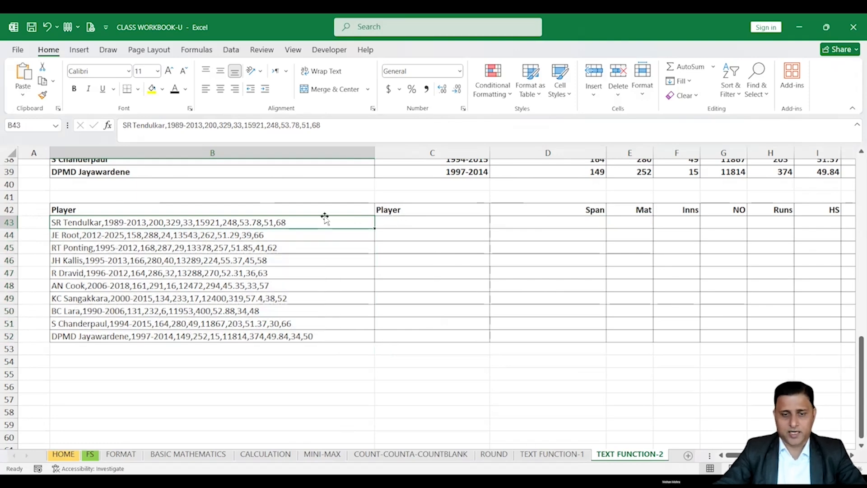
- Start Text to Columns on B43:B52 as delimited data, turning off the Space delimiter and setting a comma as the Other delimiter
drag(326, 234, 329, 339)
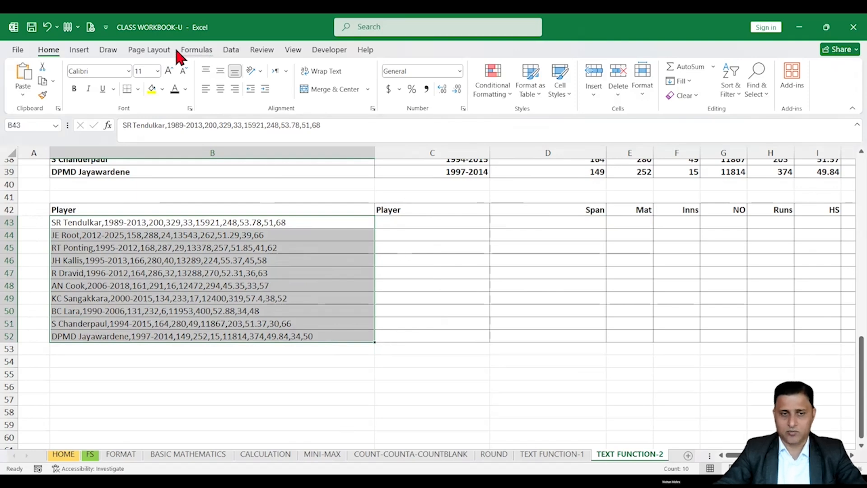
click(234, 48)
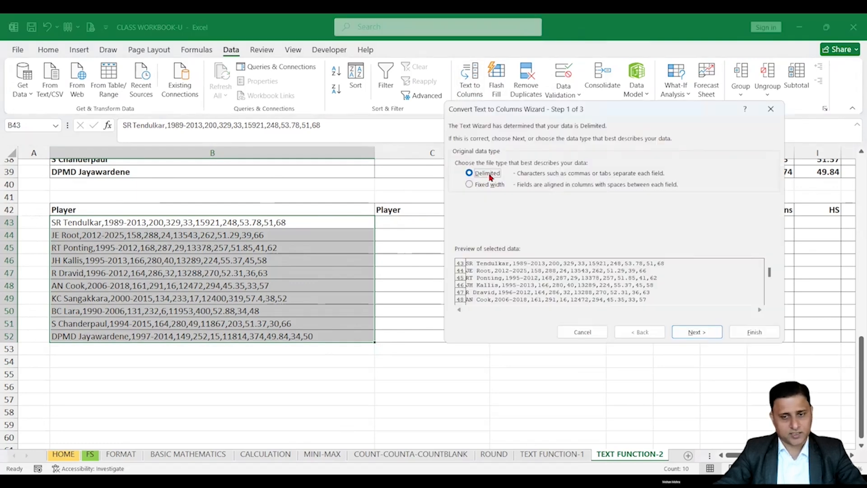
click(699, 333)
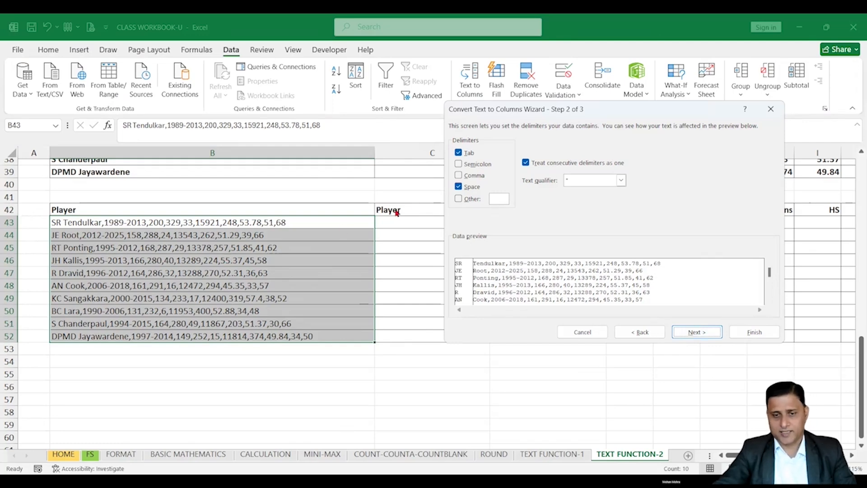
click(459, 187)
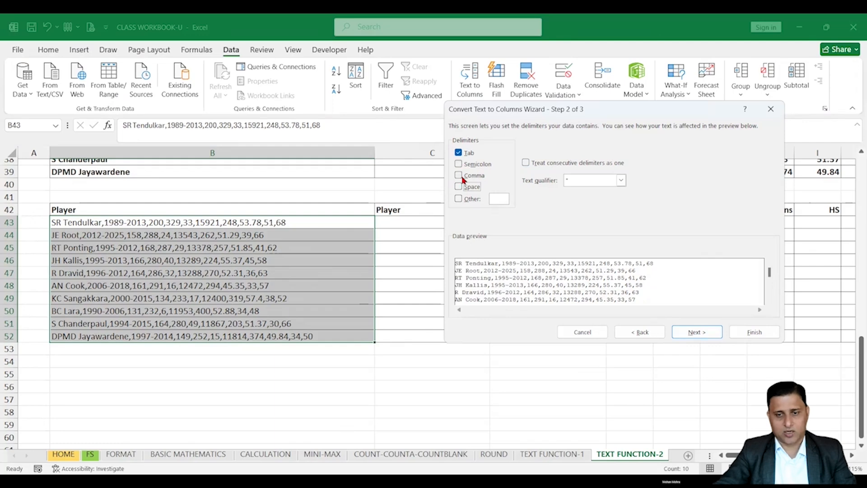
click(458, 199)
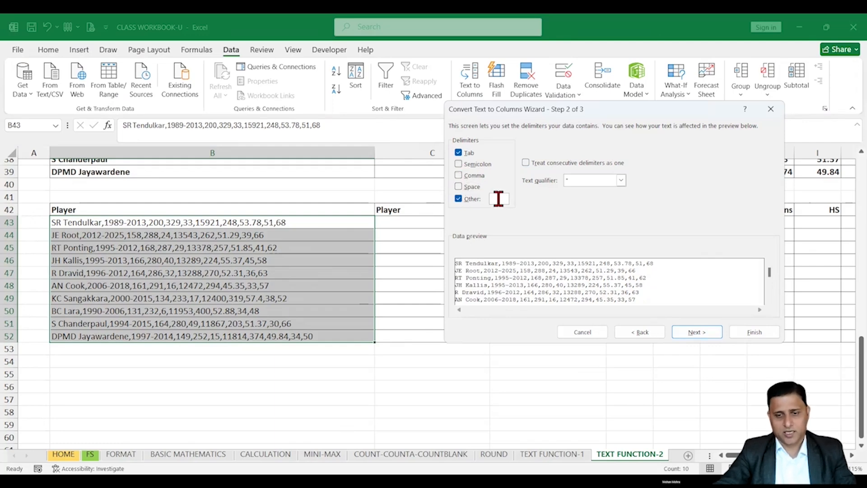
text(,)
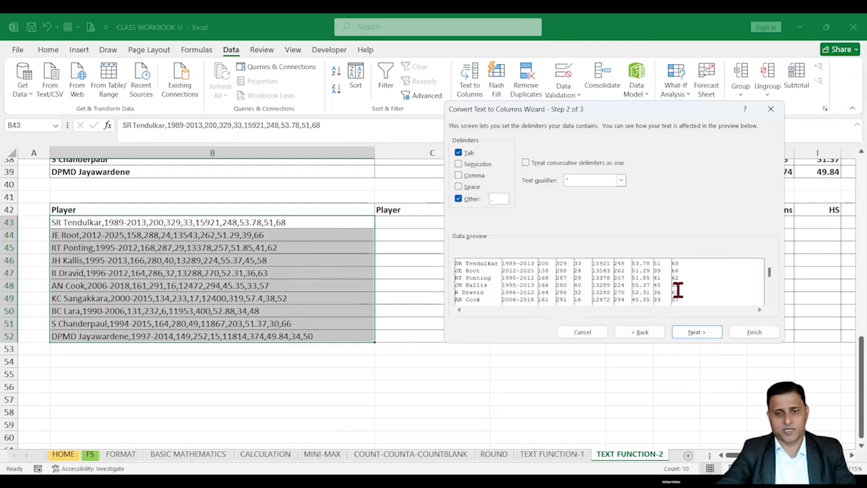
click(698, 332)
- Set the Text to Columns destination to C43 and finish the split, replacing the data already there
click(509, 208)
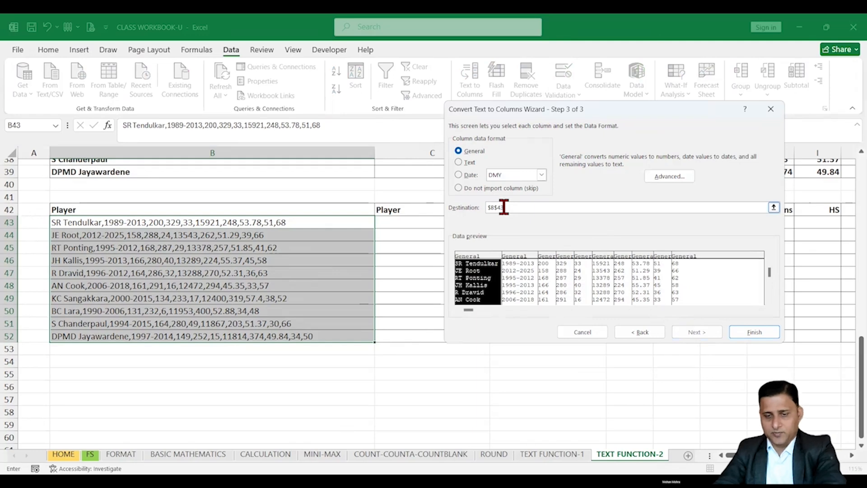
key(BackSpace)
key(BackSpace)
key(BackSpace)
key(BackSpace)
key(BackSpace)
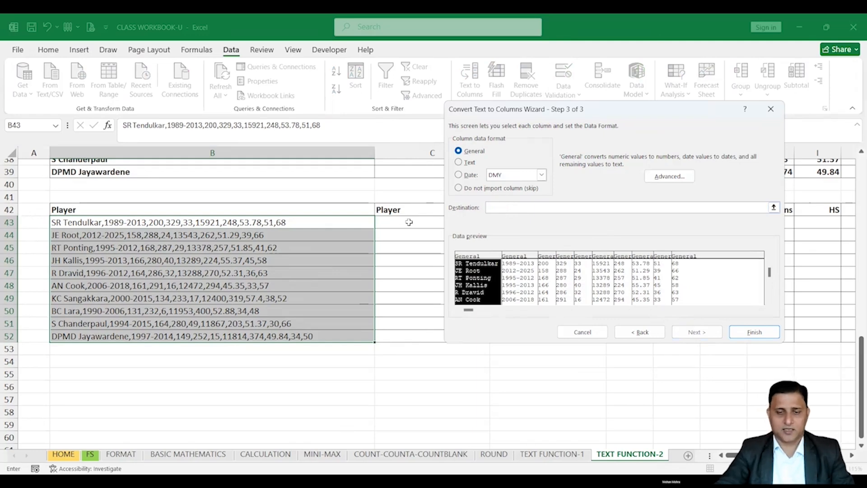
click(409, 222)
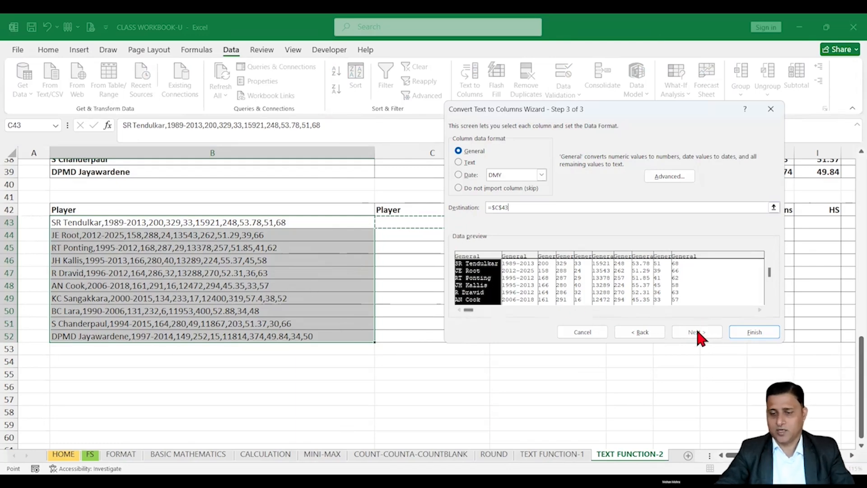
click(765, 339)
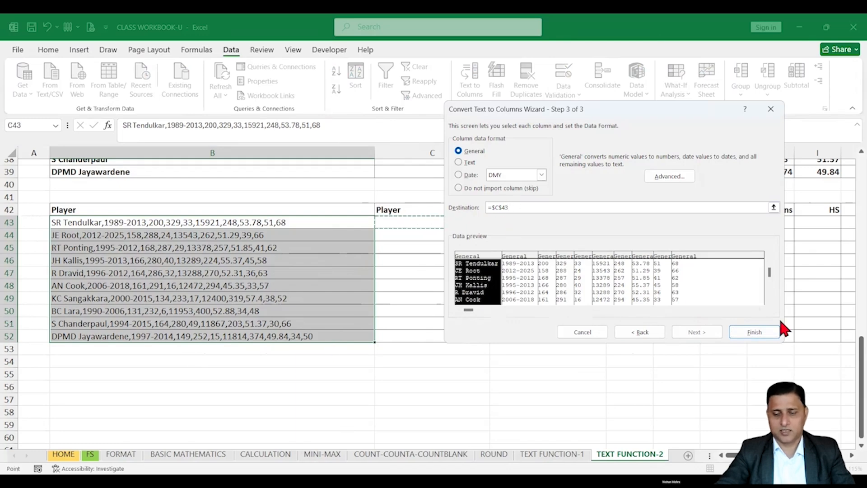
click(763, 335)
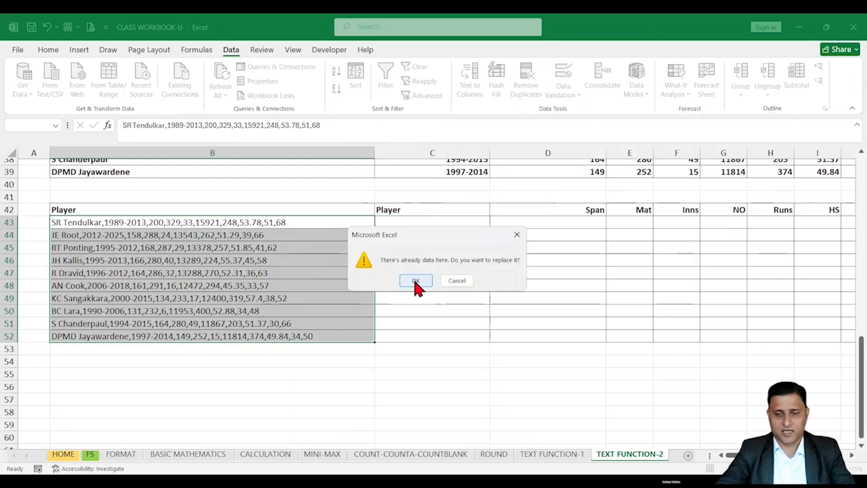
click(413, 277)
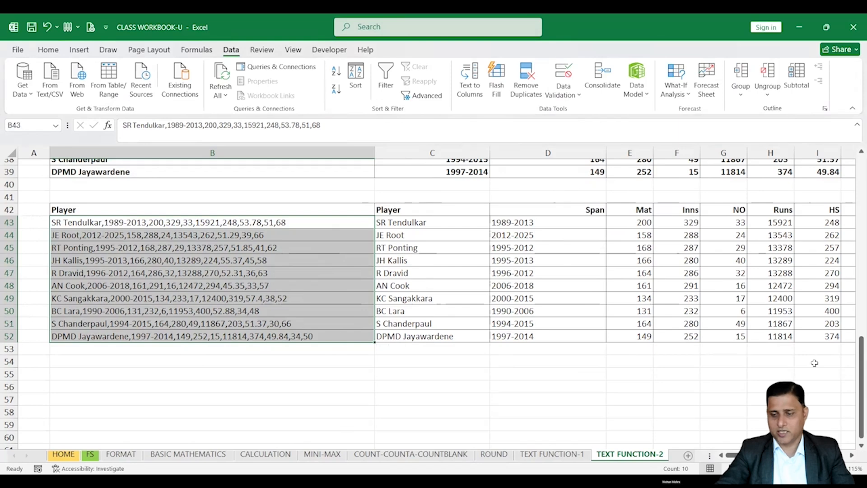
- Copy the player names in B30:B38 of the Most runs table and paste them starting at B57
scroll(647, 327, right, 3)
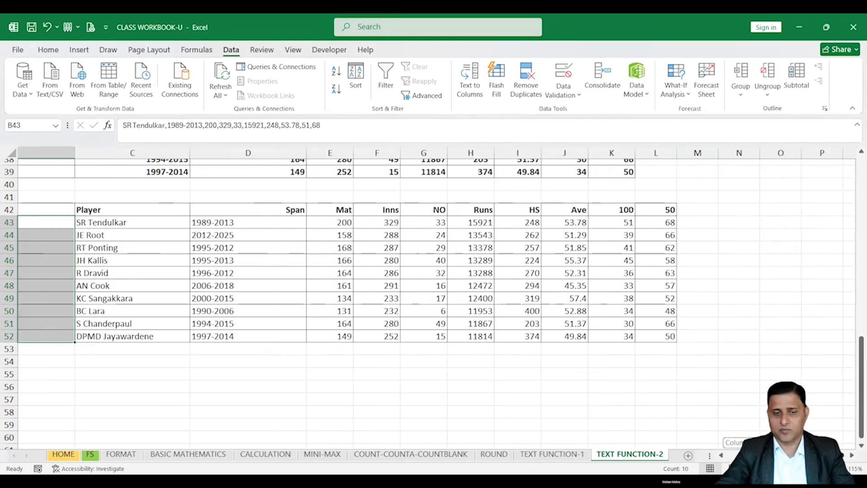
scroll(646, 325, up, 3)
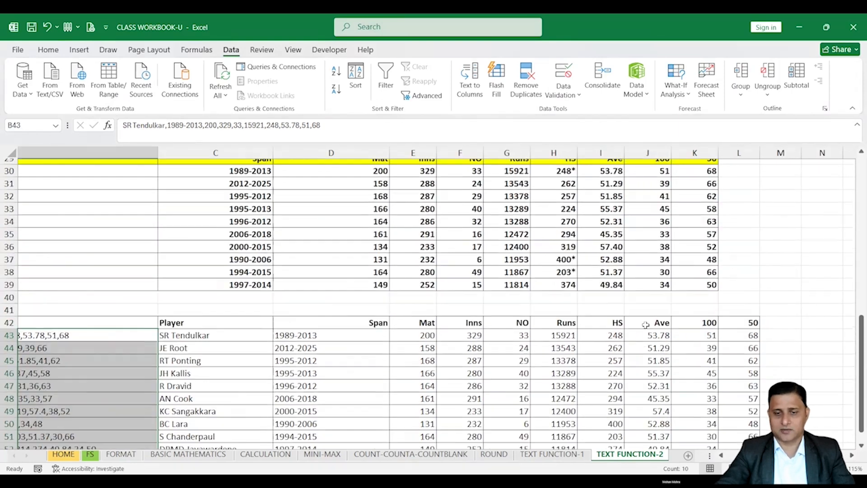
scroll(647, 324, up, 1)
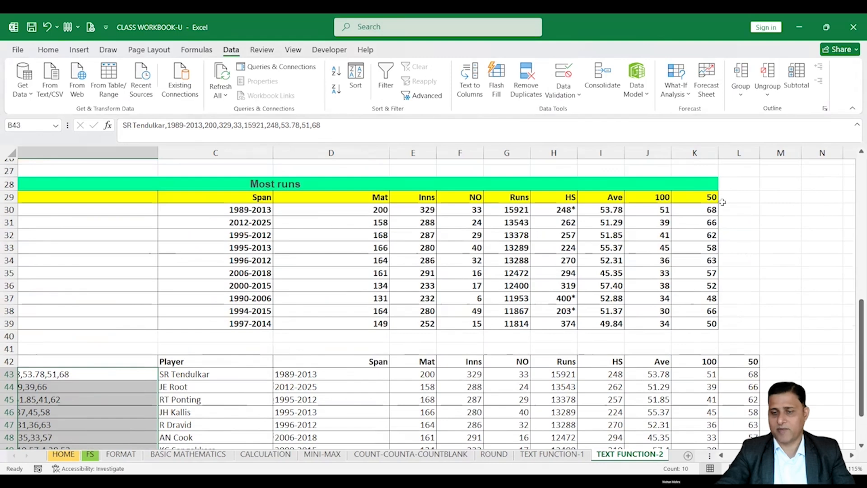
scroll(634, 283, down, 4)
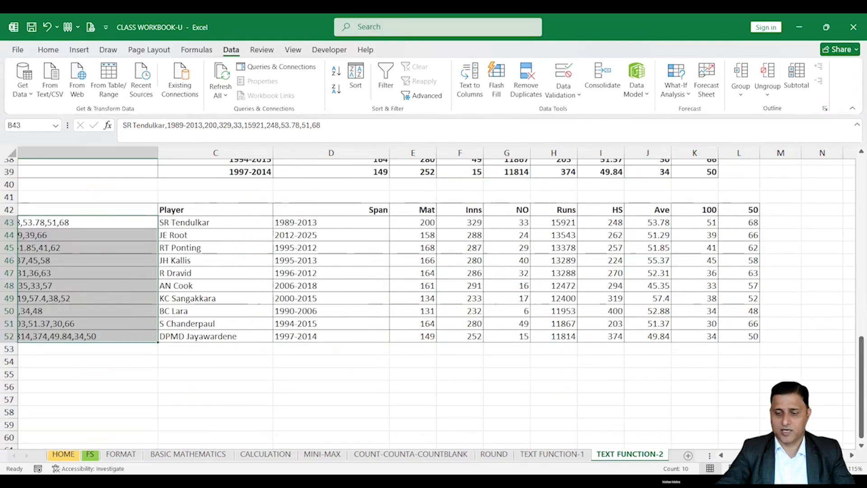
scroll(434, 293, left, 2)
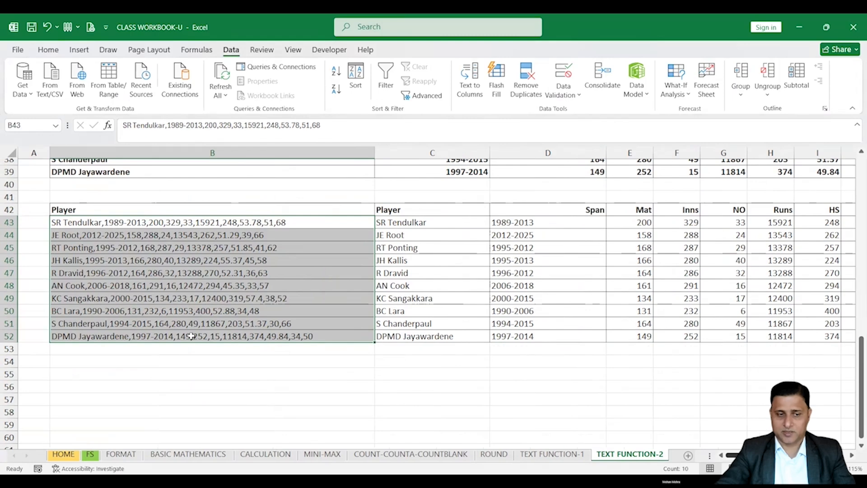
scroll(194, 288, up, 4)
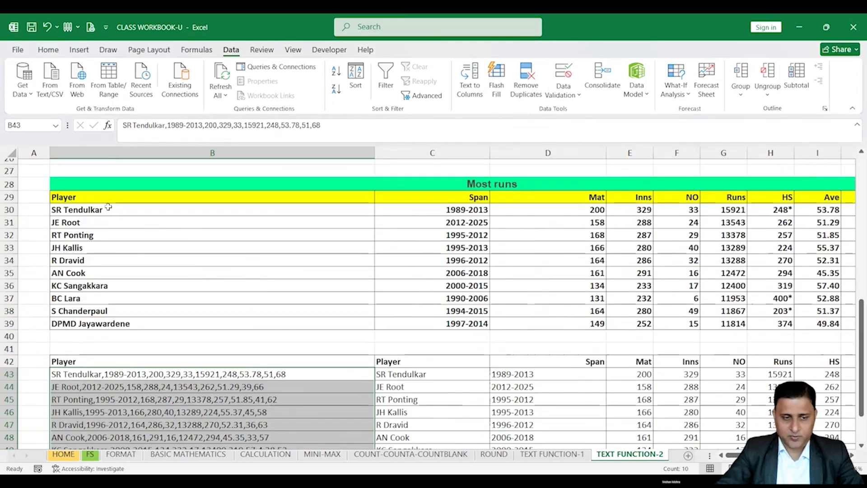
drag(109, 207, 111, 313)
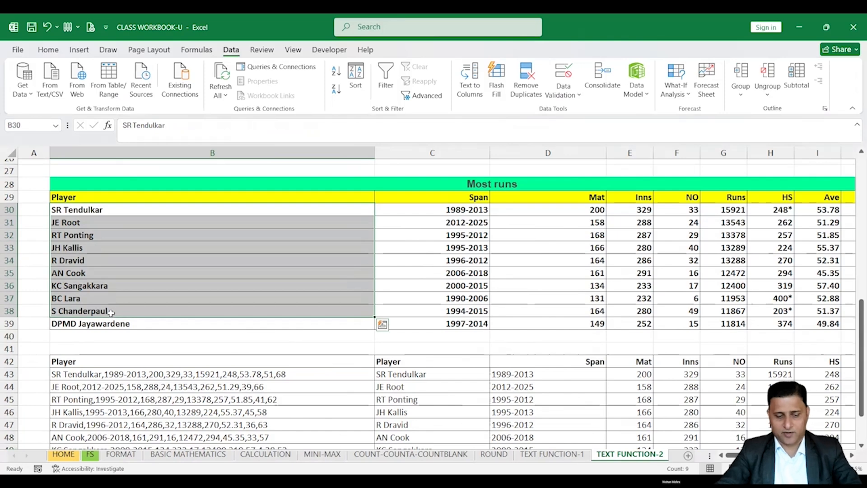
key(ctrl+c)
scroll(120, 301, down, 7)
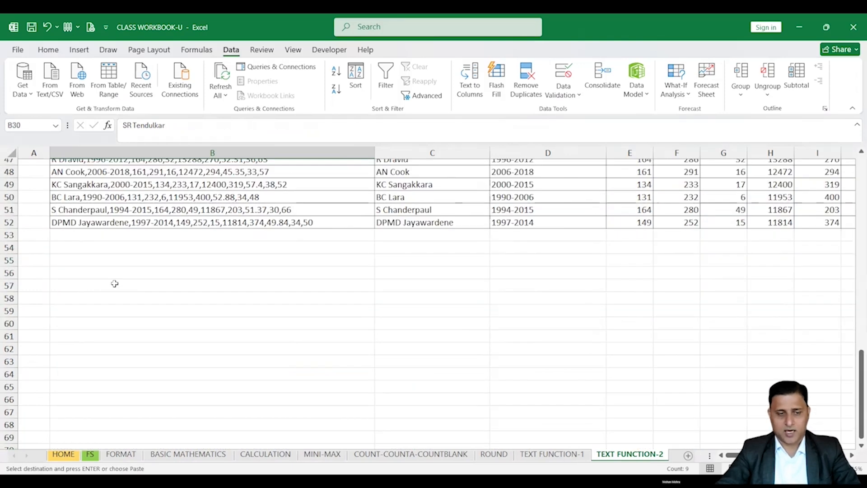
click(115, 282)
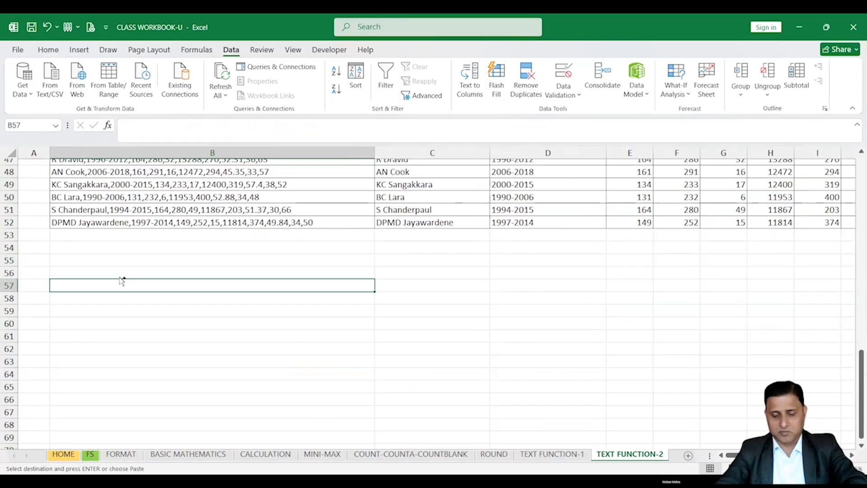
key(ctrl+v)
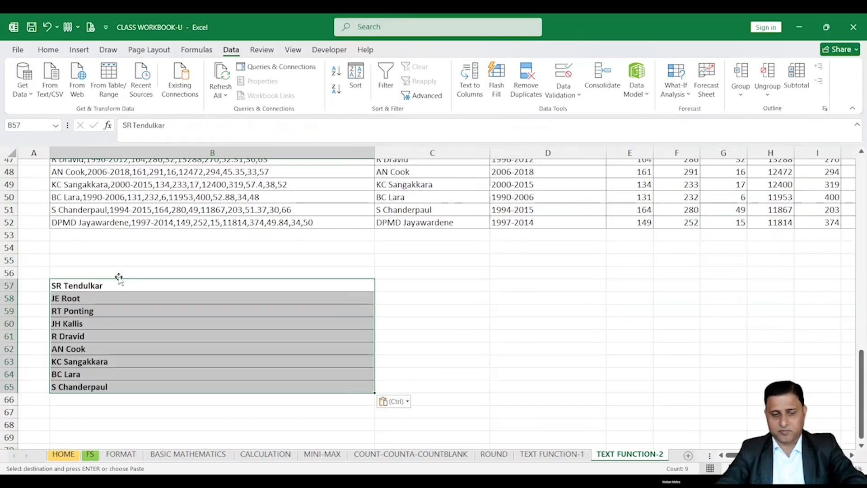
click(427, 284)
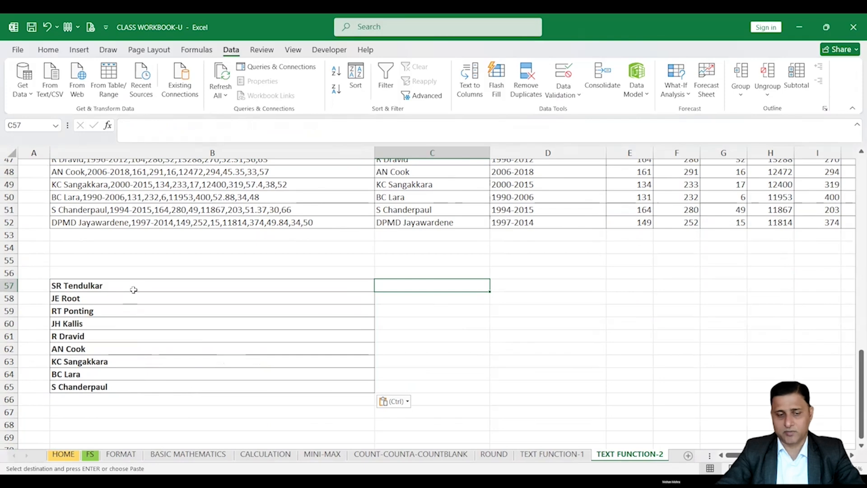
- Start Text to Columns on B57:B65 as fixed width, with a column break after the second character to separate initials from surnames
drag(136, 286, 145, 384)
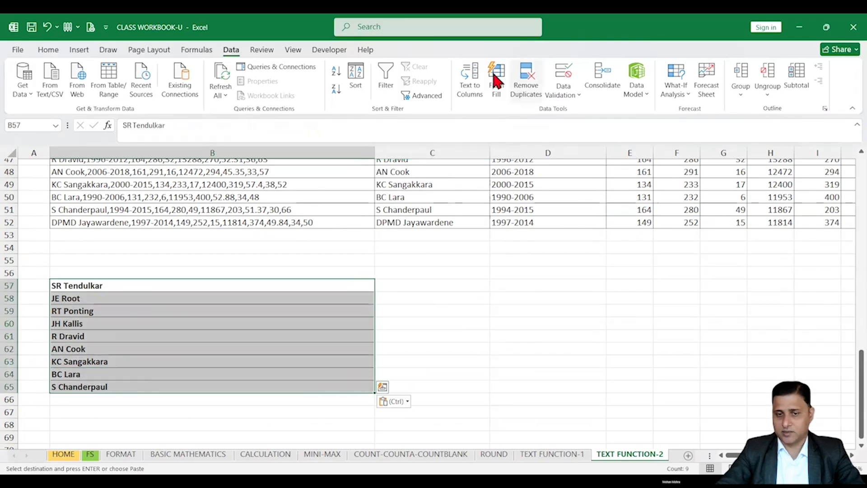
key(Escape)
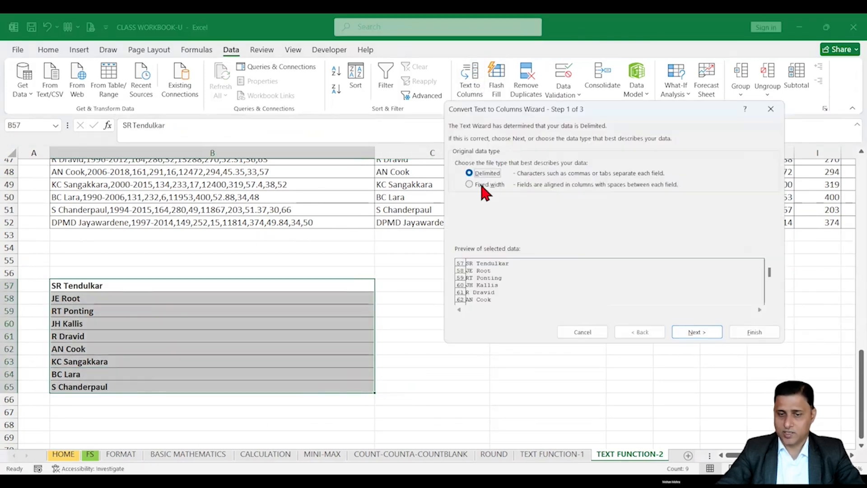
click(482, 186)
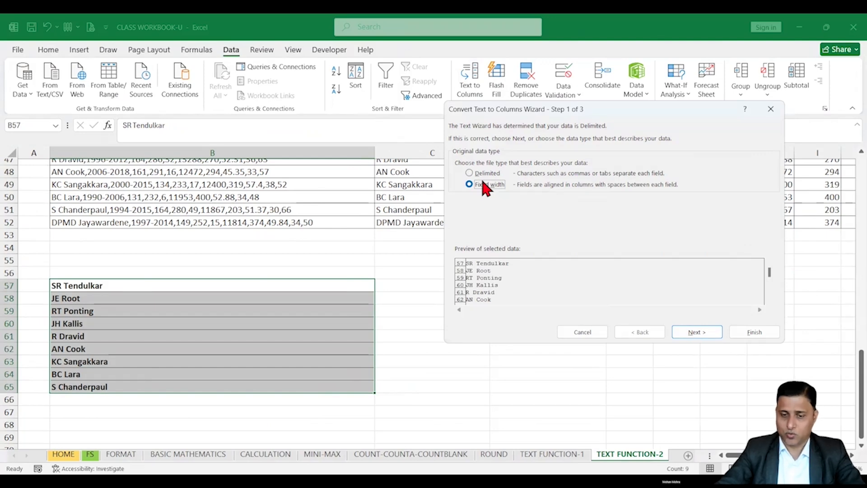
click(690, 334)
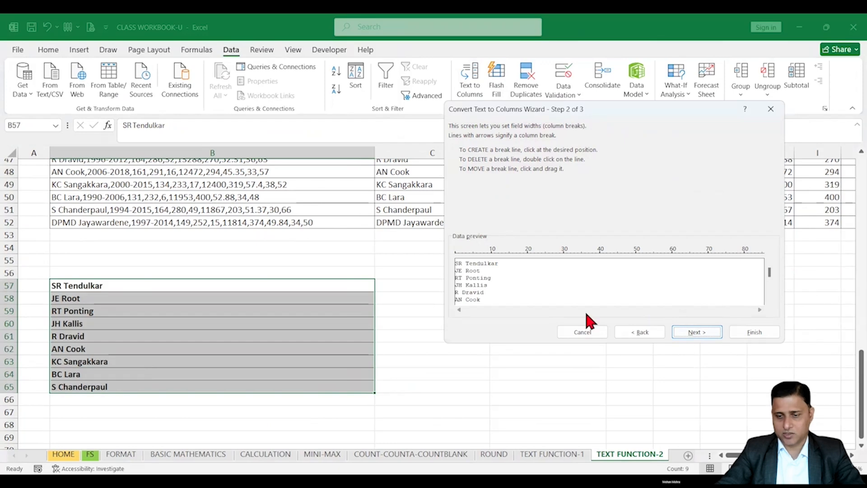
click(707, 344)
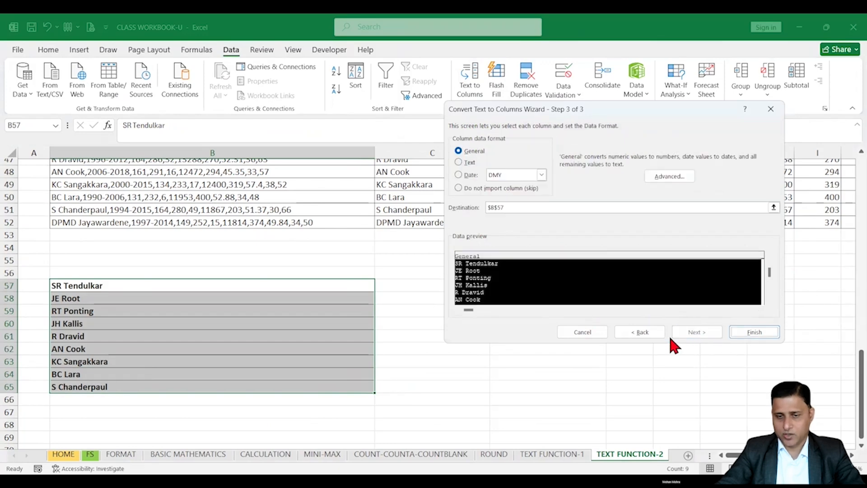
click(644, 333)
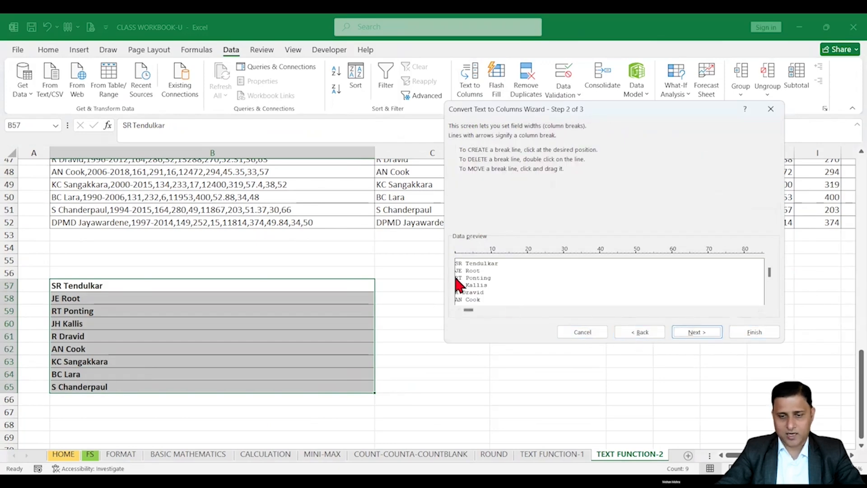
click(462, 252)
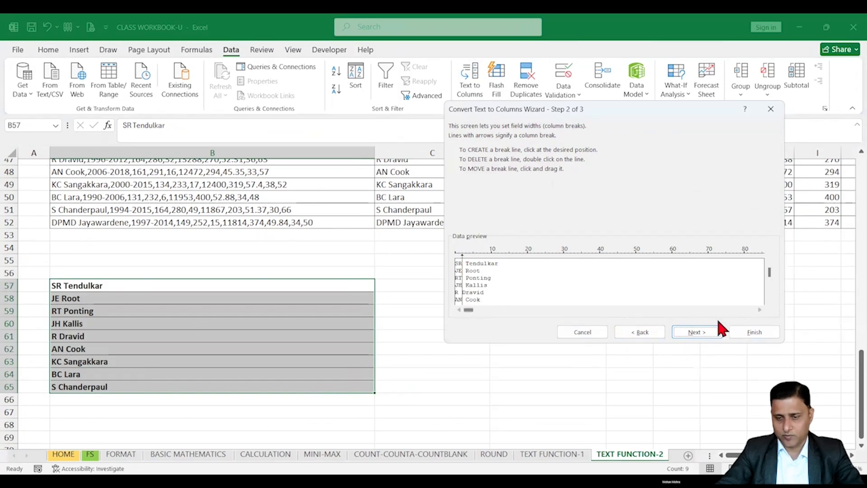
click(699, 331)
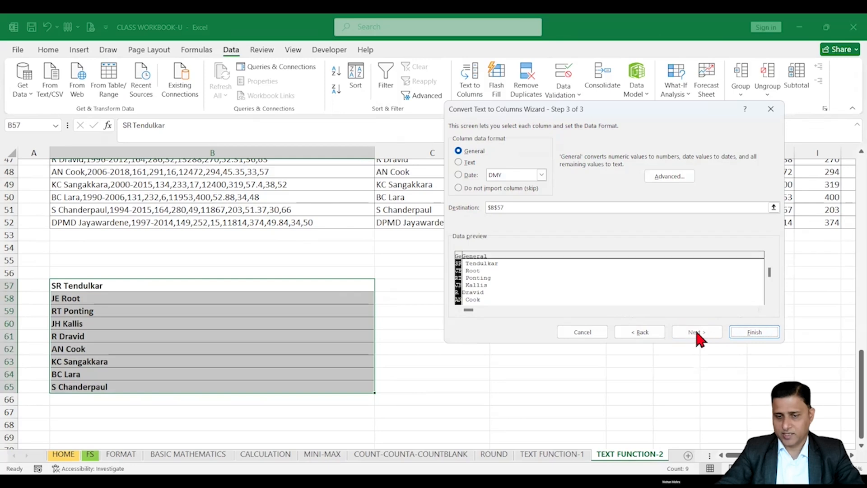
- Set the destination of the fixed-width split to C57 and finish the conversion
click(505, 207)
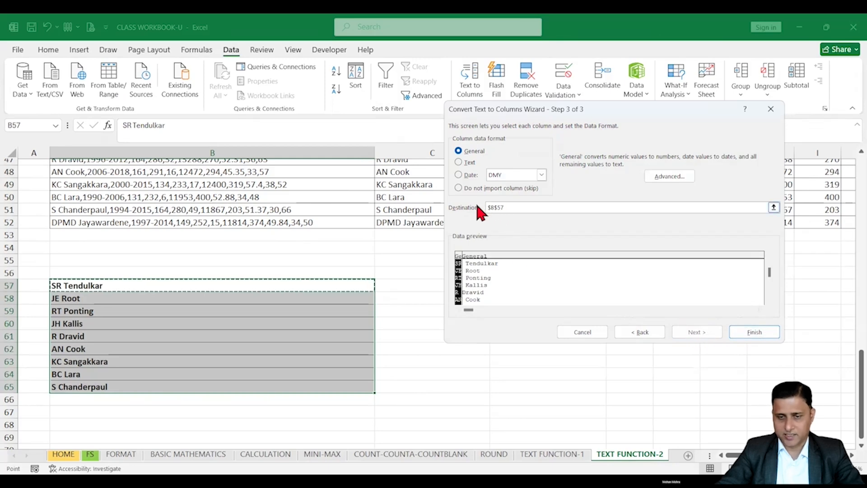
key(BackSpace)
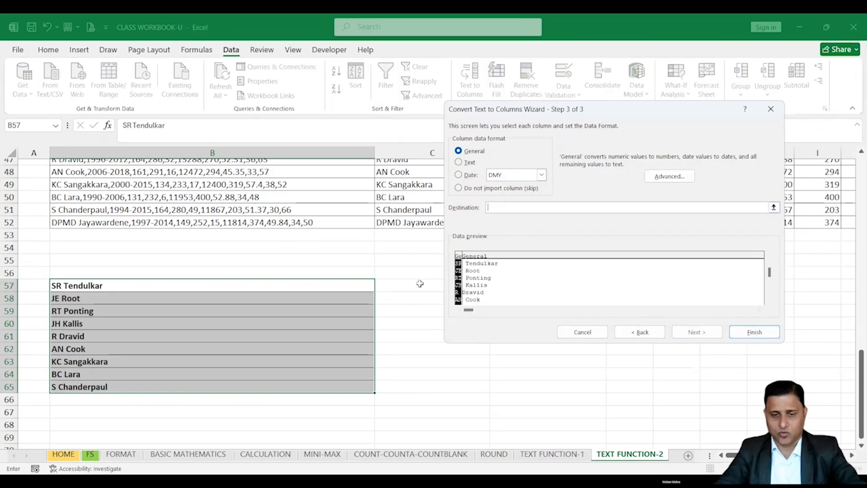
click(762, 333)
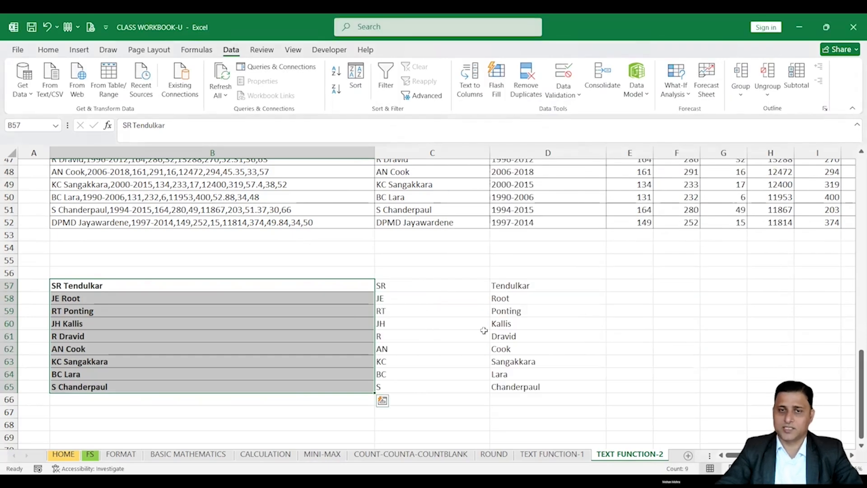
- Review the initials in C57:C65 and surnames in D57:D65, along with the Most runs table and the comma-split records
click(427, 291)
drag(427, 292, 428, 387)
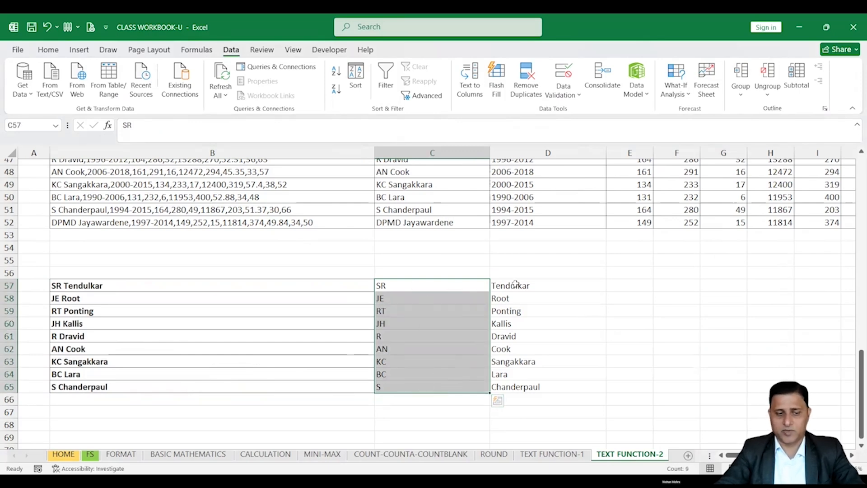
drag(516, 286, 529, 387)
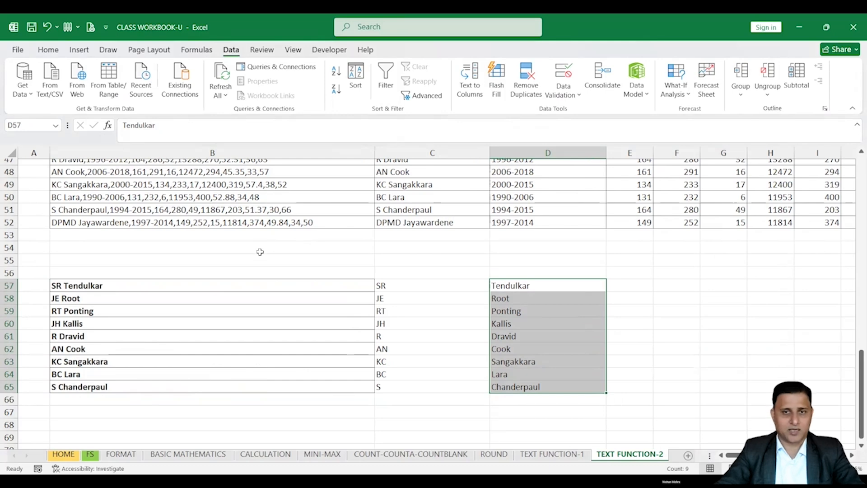
scroll(260, 252, up, 5)
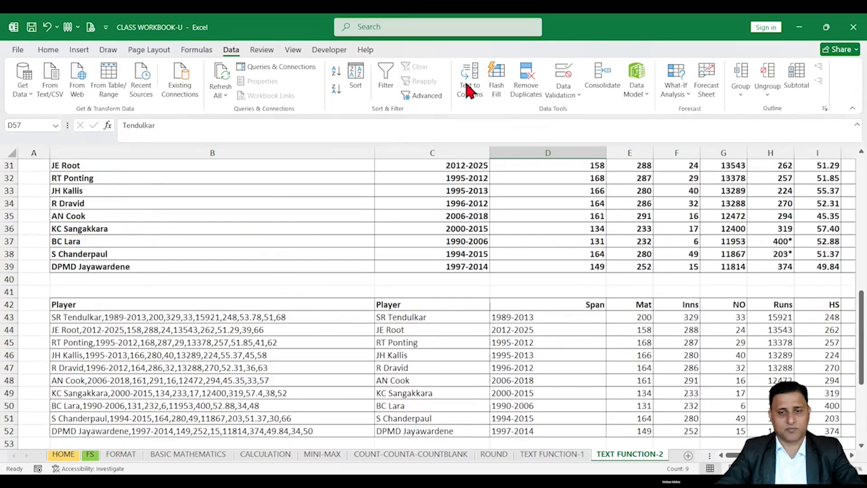
scroll(223, 32, up, 3)
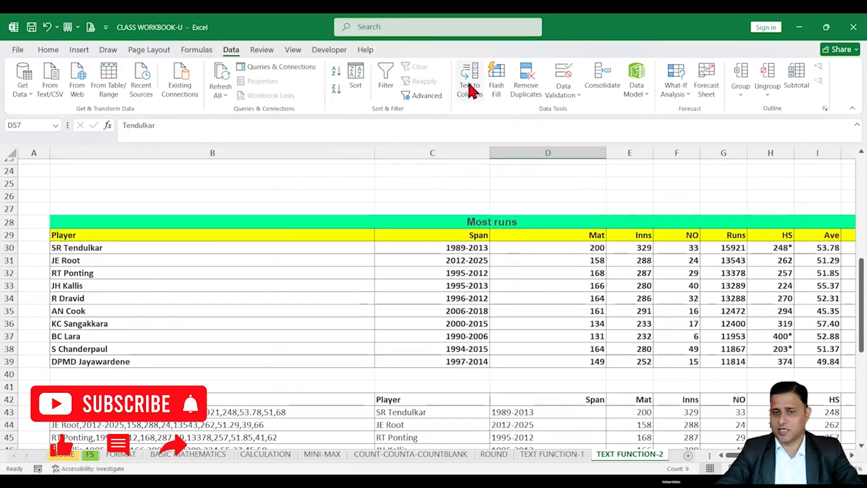
scroll(497, 190, down, 7)
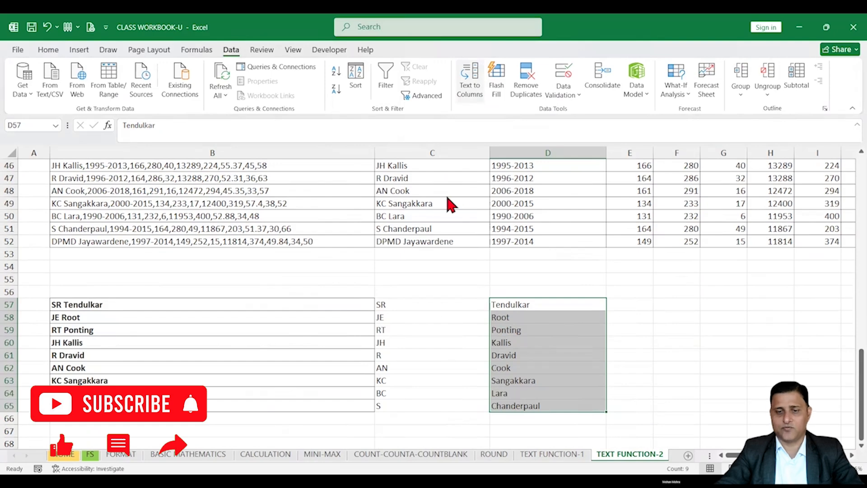